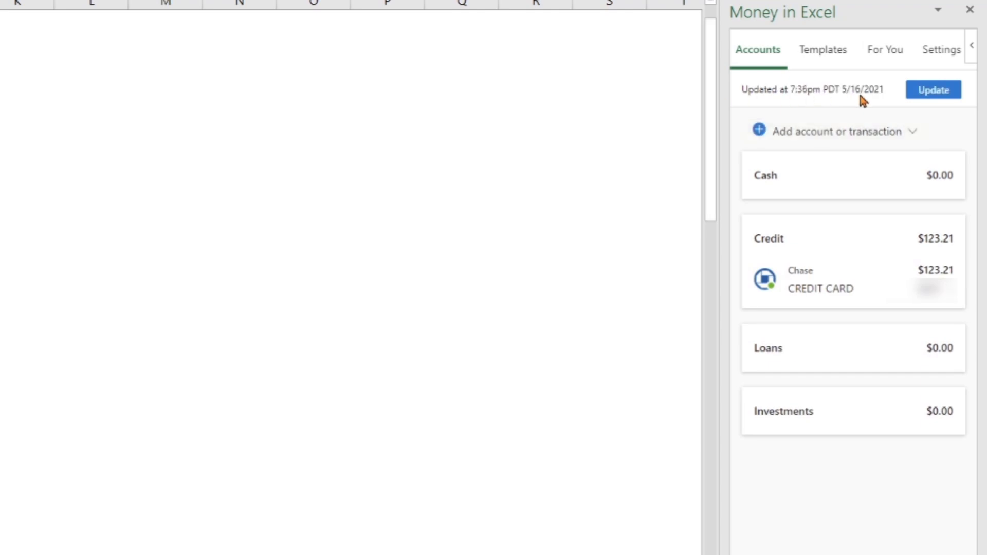
Review the Chase credit card's account options and the account management and communication settings of Money in Excel, returning to the accounts list.
{"action": "left_click", "coordinate": [939, 96]}
{"action": "left_click", "coordinate": [953, 294]}
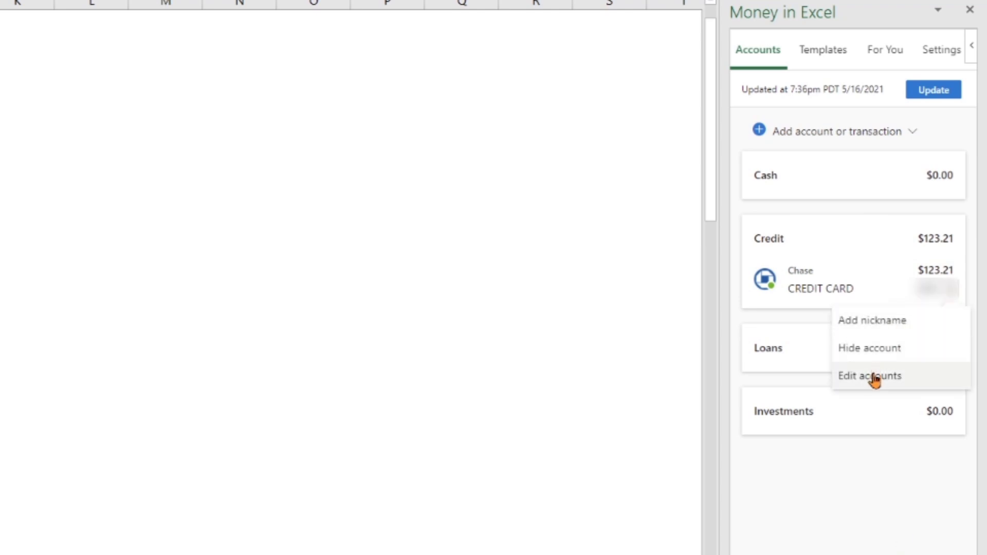
{"action": "left_click", "coordinate": [884, 485]}
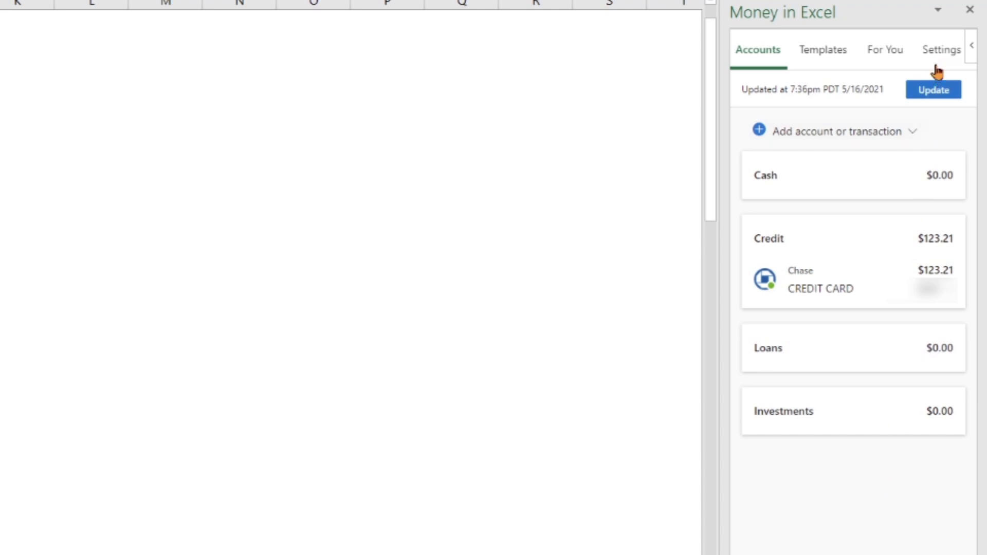
{"action": "left_click", "coordinate": [941, 49]}
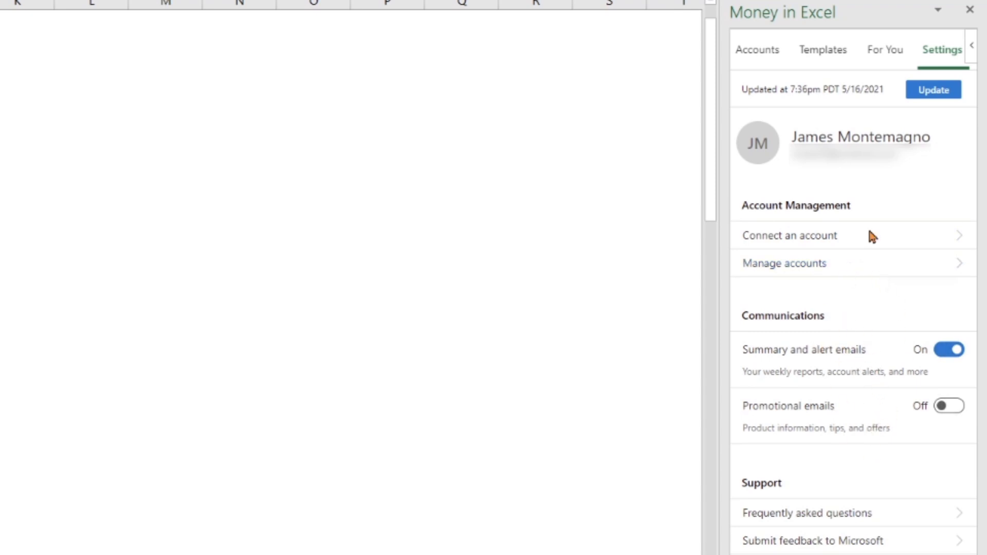
{"action": "left_click", "coordinate": [773, 51]}
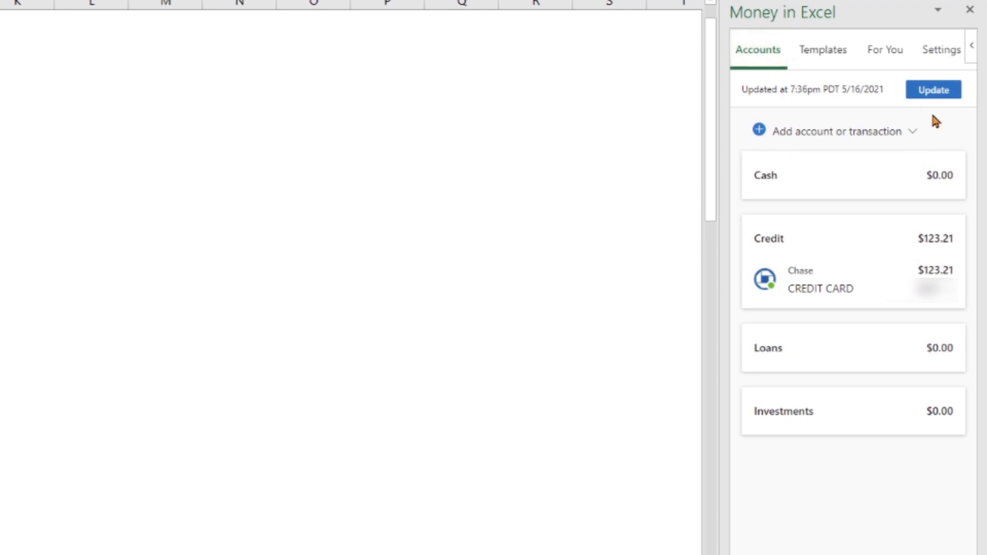
{"action": "left_click", "coordinate": [942, 92]}
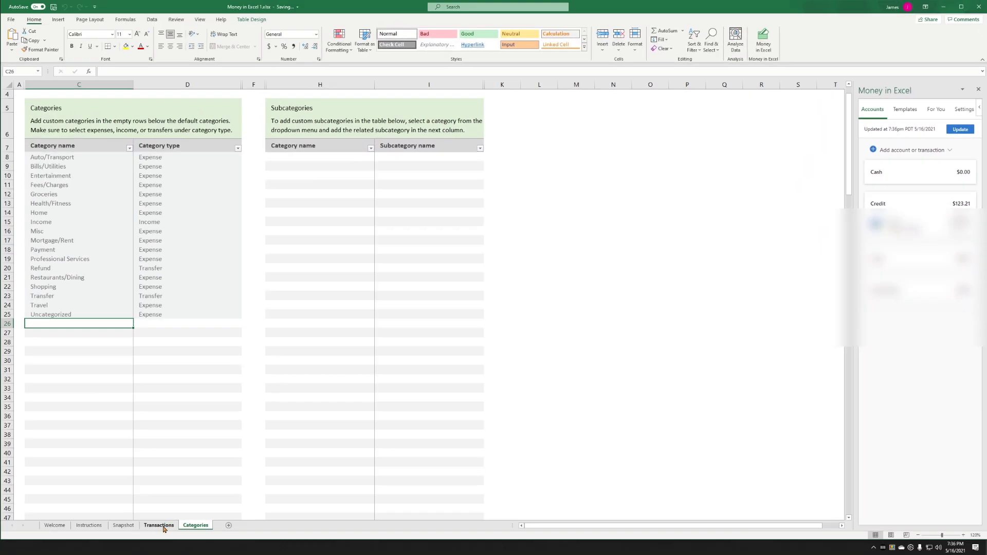
Examine the merchants, categories and amounts of the imported credit card transactions on the Transactions sheet.
{"action": "left_click", "coordinate": [159, 525]}
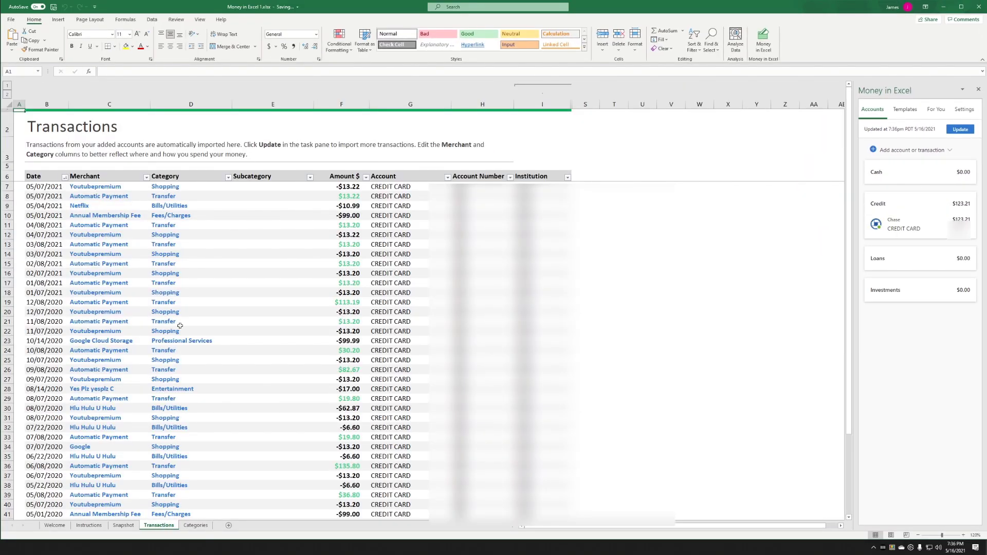
{"action": "left_click", "coordinate": [962, 535]}
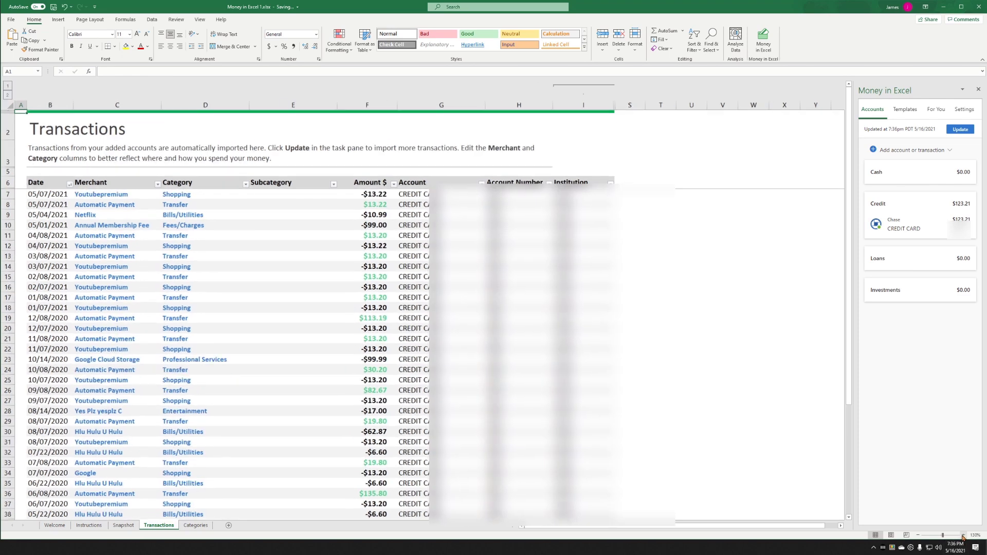
{"action": "left_click", "coordinate": [962, 536]}
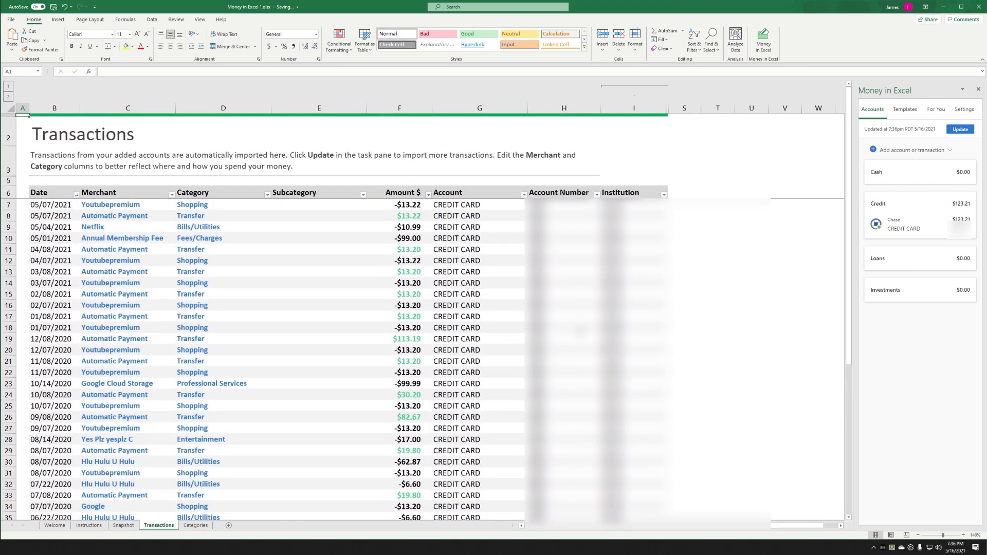
{"action": "left_click", "coordinate": [140, 206]}
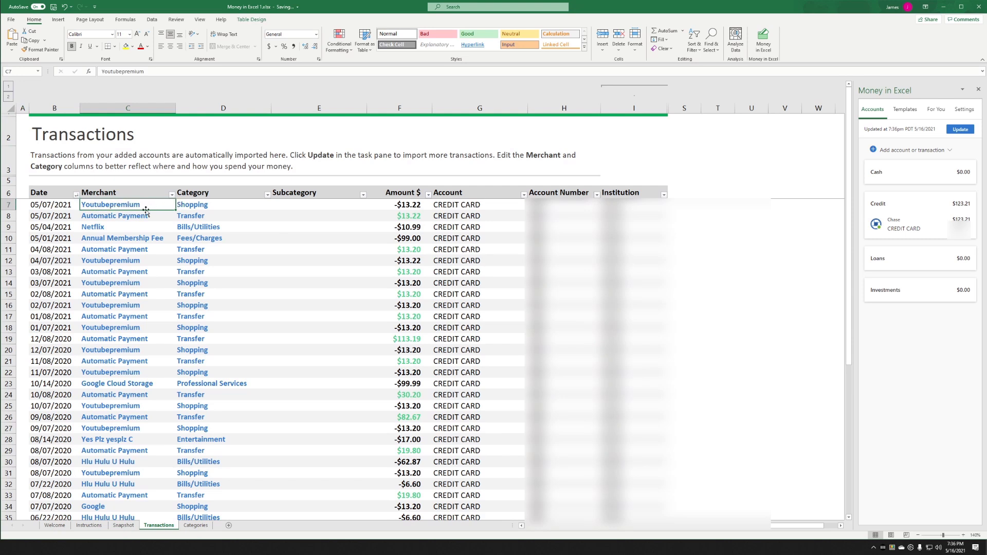
{"action": "left_click", "coordinate": [186, 216]}
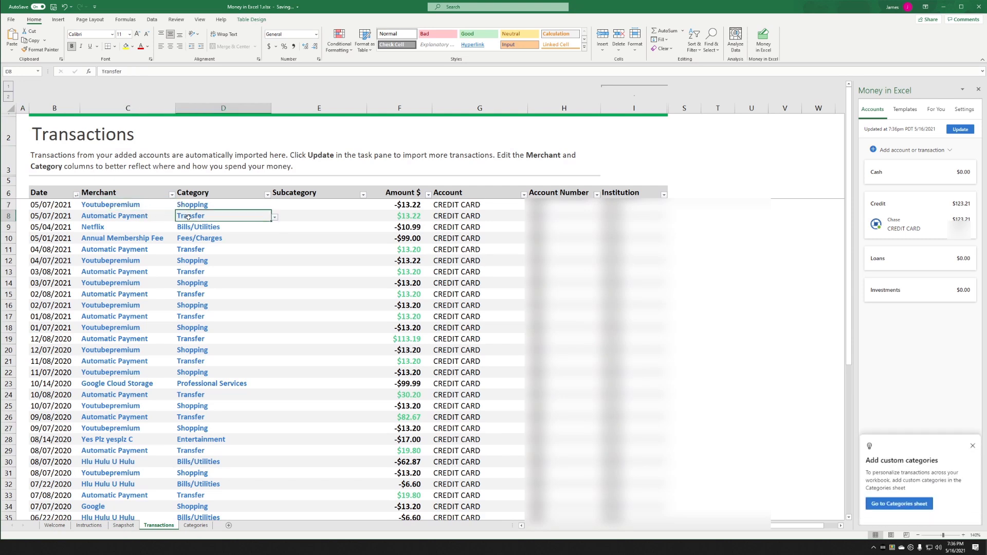
{"action": "left_click", "coordinate": [137, 230]}
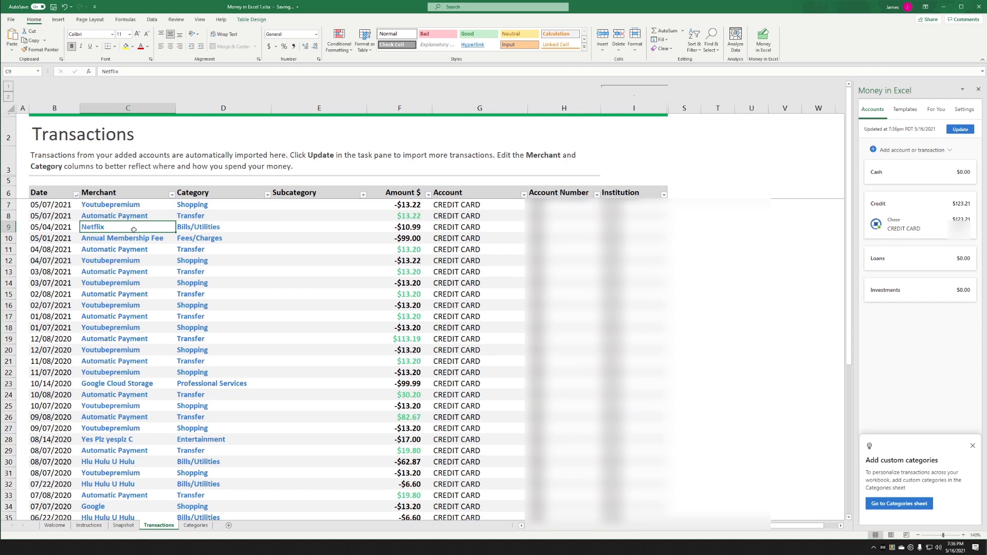
{"action": "left_click", "coordinate": [132, 238]}
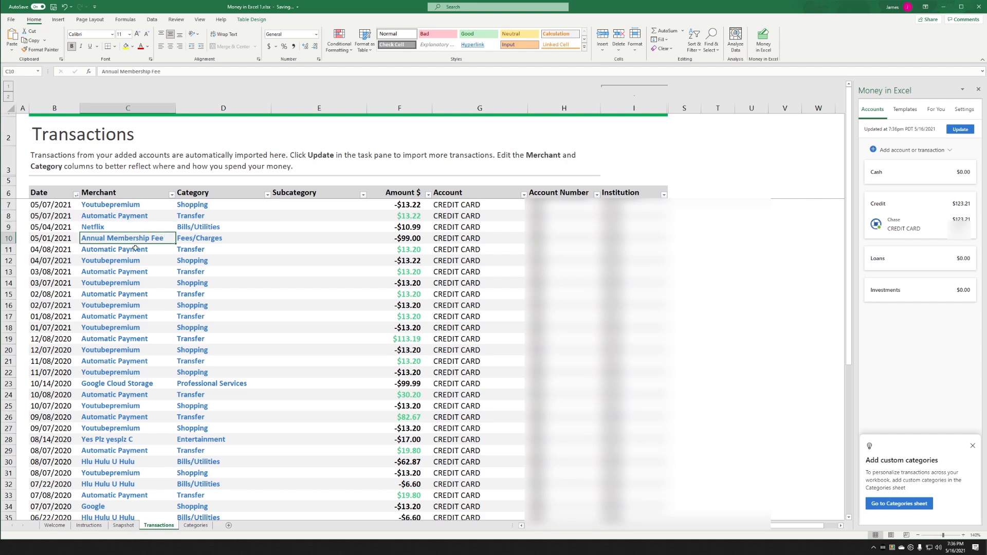
{"action": "left_click", "coordinate": [151, 250]}
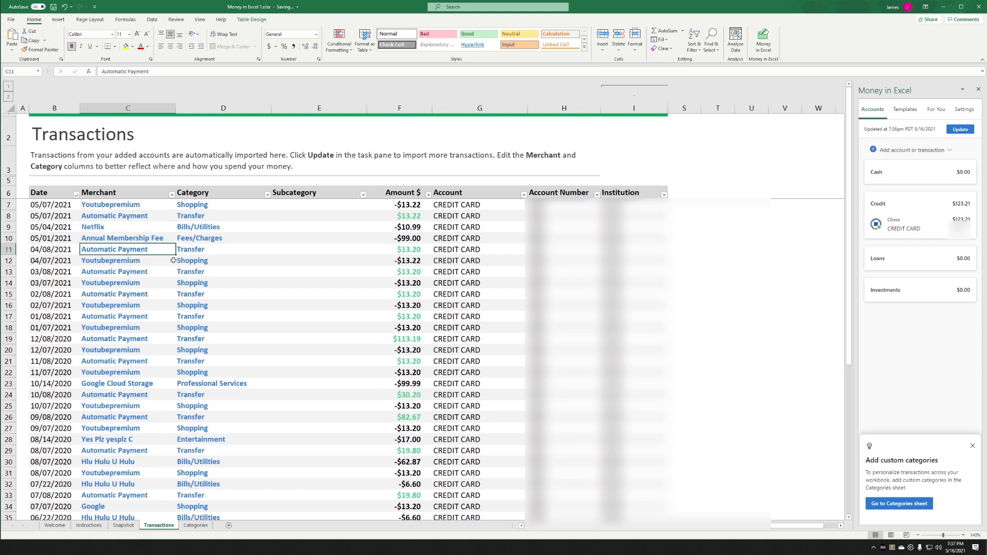
{"action": "left_click", "coordinate": [138, 262]}
{"action": "left_click_drag", "start_coordinate": [135, 244], "coordinate": [140, 435]}
{"action": "left_click", "coordinate": [185, 395]}
{"action": "left_click_drag", "start_coordinate": [144, 385], "coordinate": [409, 387]}
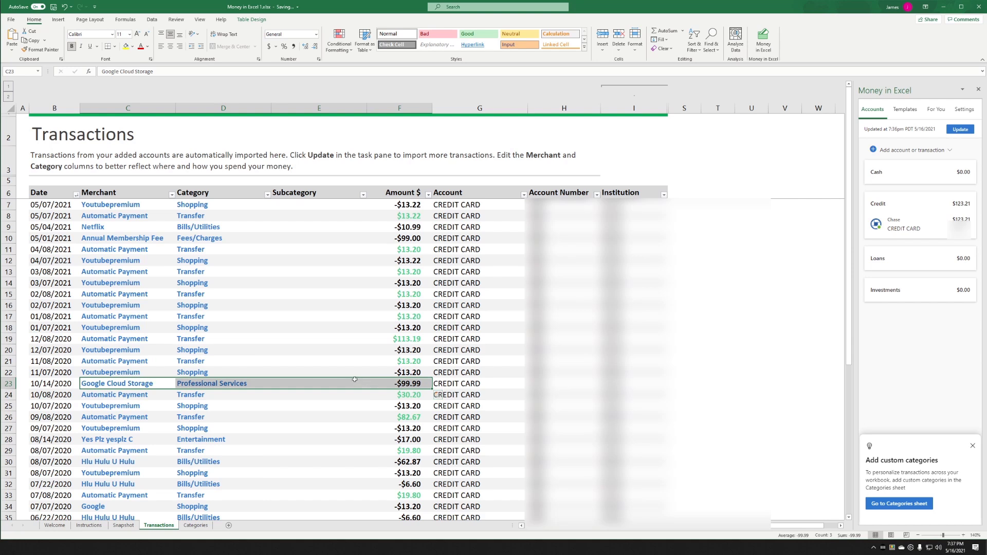
{"action": "left_click", "coordinate": [97, 441]}
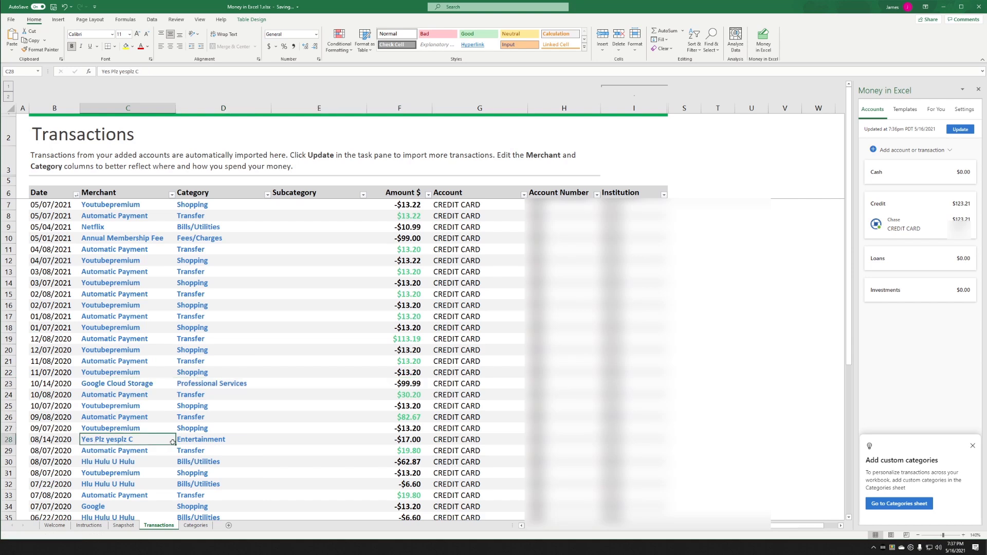
{"action": "left_click", "coordinate": [116, 462]}
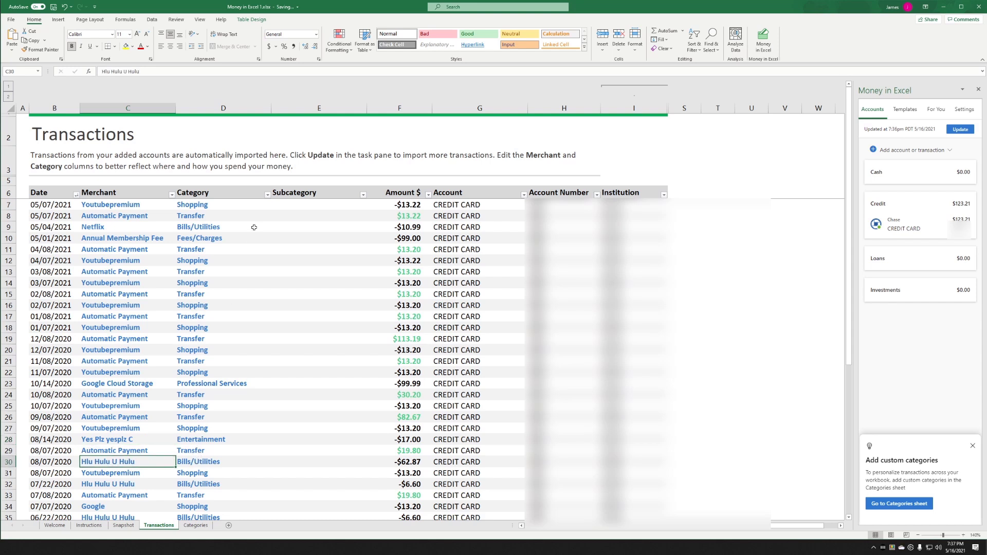
Change the category of the 05/07/2021 Youtubepremium transaction to Entertainment.
{"action": "left_click", "coordinate": [239, 209]}
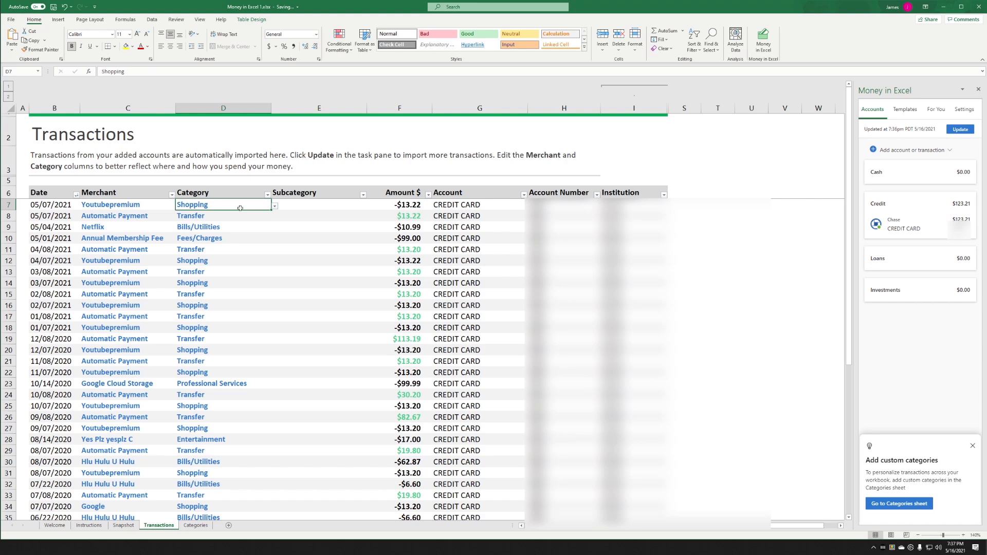
{"action": "left_click", "coordinate": [963, 536]}
{"action": "left_click", "coordinate": [963, 535]}
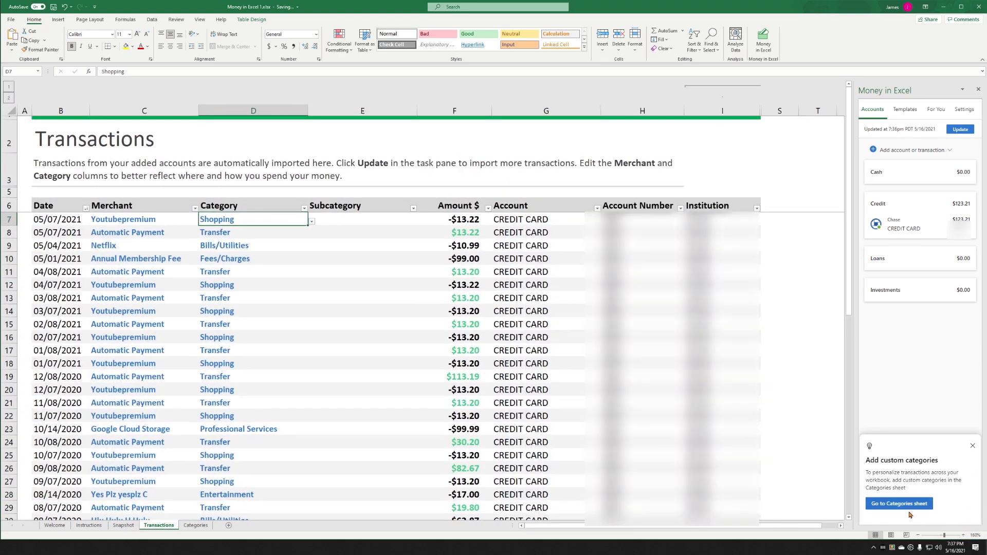
{"action": "left_click", "coordinate": [312, 222]}
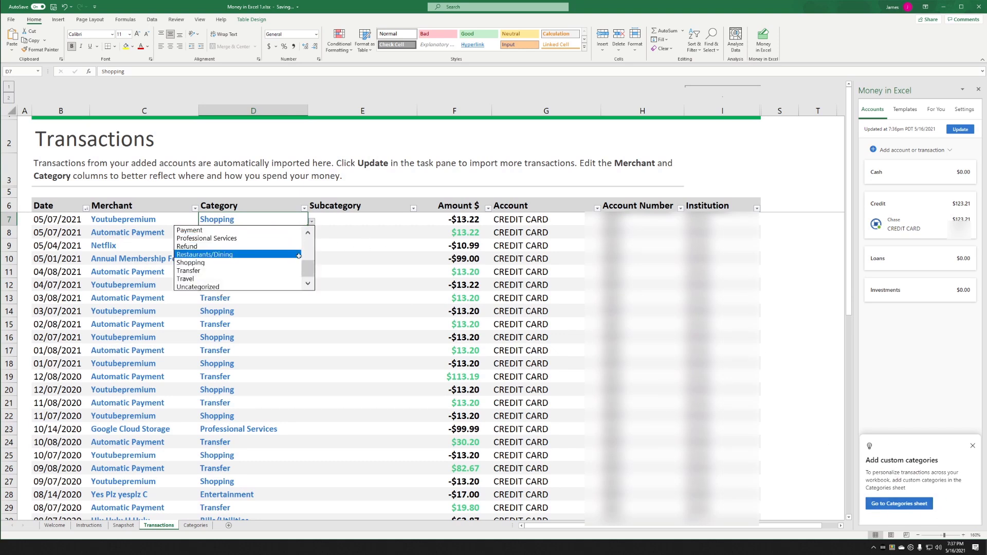
{"action": "left_click_drag", "start_coordinate": [307, 266], "coordinate": [307, 242]}
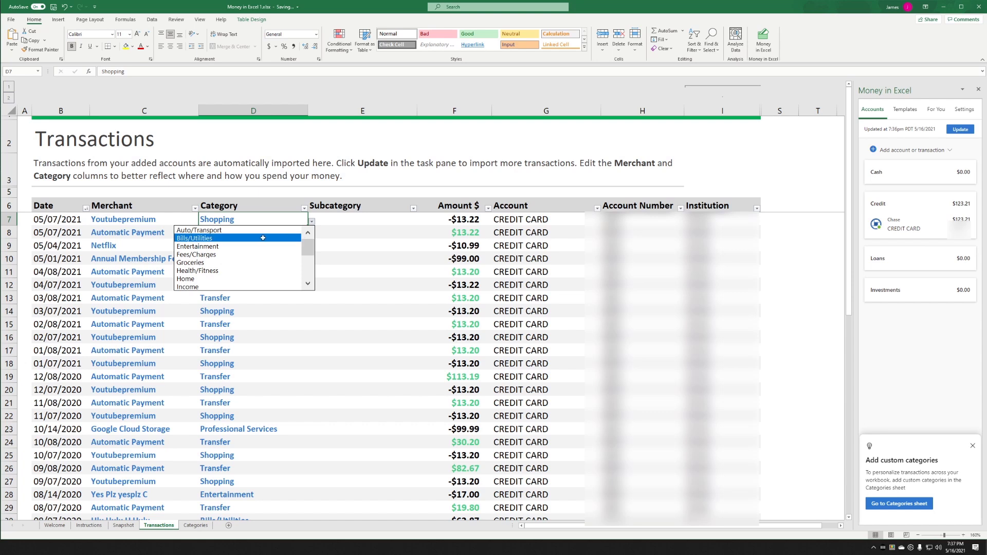
{"action": "left_click", "coordinate": [222, 247]}
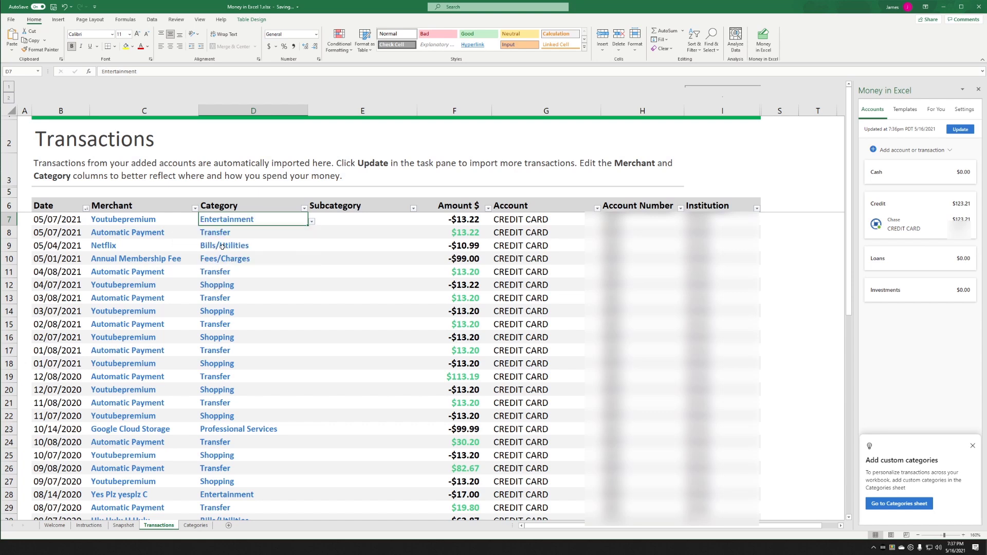
Filter the transactions to the Youtubepremium merchant only and fill the Entertainment category down through all of its rows.
{"action": "left_click", "coordinate": [195, 208]}
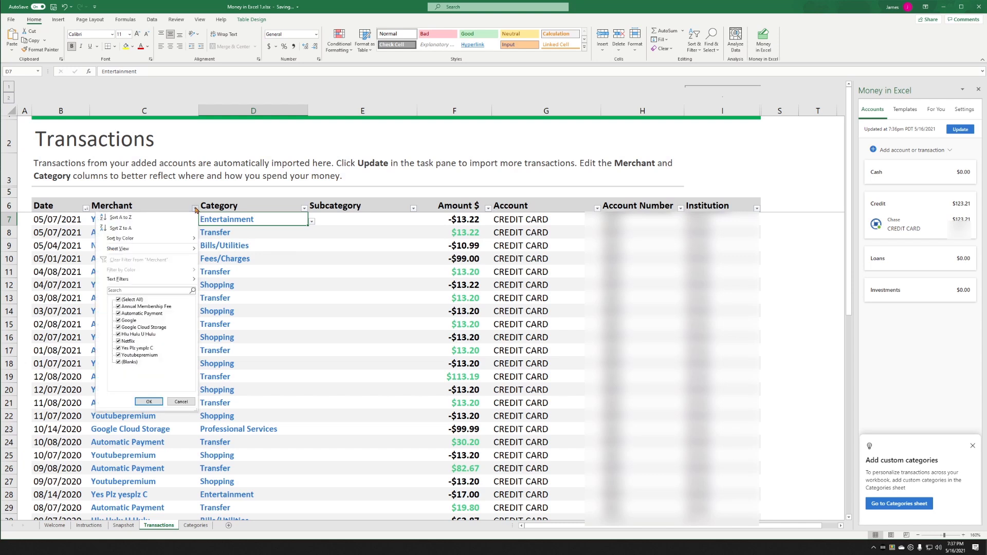
{"action": "left_click", "coordinate": [119, 300]}
{"action": "left_click", "coordinate": [119, 354]}
{"action": "left_click", "coordinate": [150, 401]}
{"action": "left_click_drag", "start_coordinate": [308, 225], "coordinate": [289, 368]}
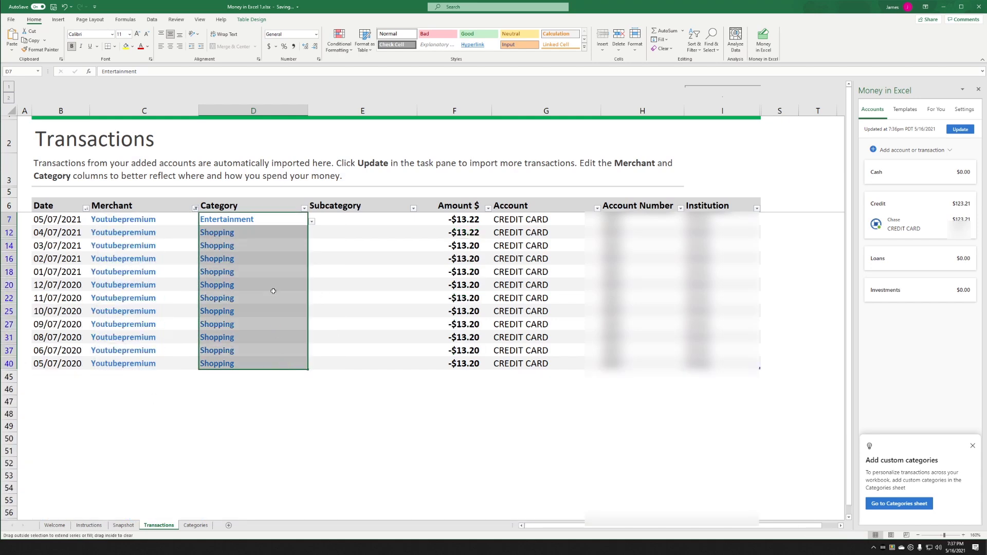
{"action": "left_click", "coordinate": [289, 412]}
Add a Subscription subcategory under Entertainment in the first row of the Subcategories table on the Categories sheet.
{"action": "left_click", "coordinate": [360, 218]}
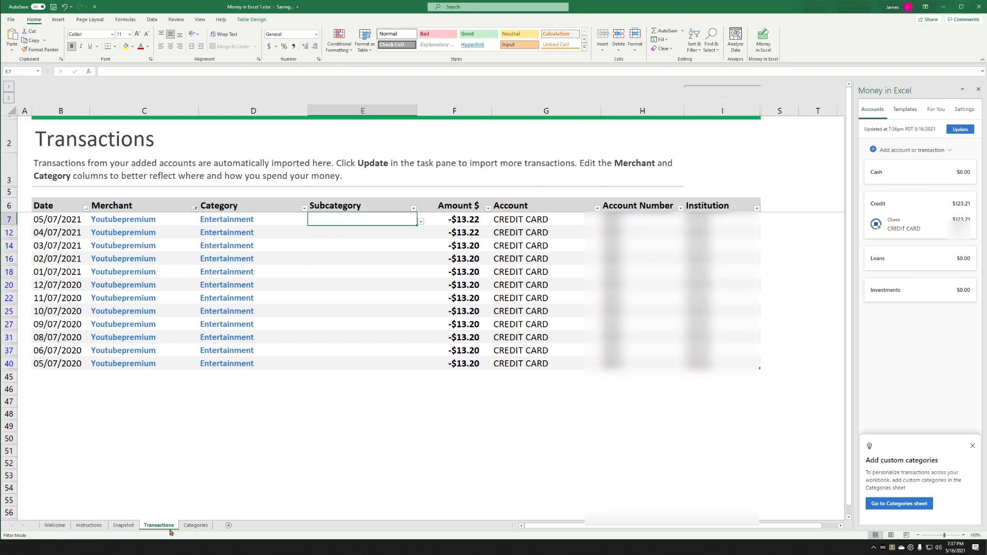
{"action": "left_click", "coordinate": [193, 528]}
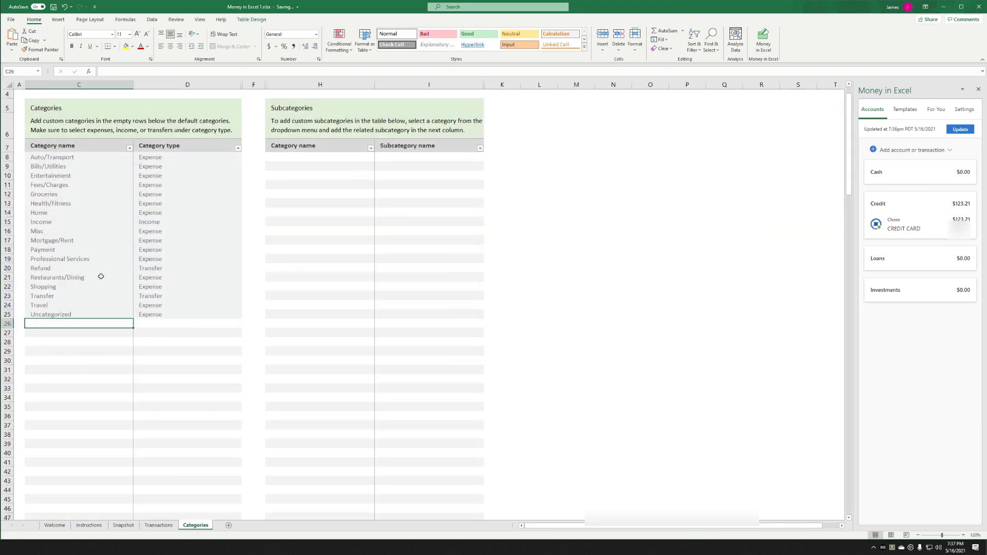
{"action": "left_click", "coordinate": [299, 157]}
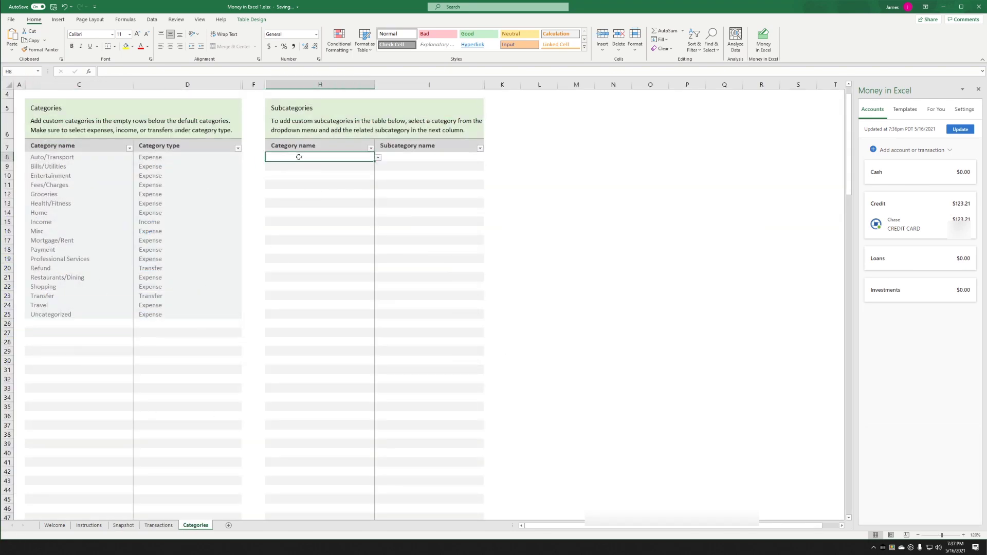
{"action": "left_click", "coordinate": [378, 158]}
{"action": "key", "text": "Escape"}
{"action": "scroll", "coordinate": [477, 139], "scroll_direction": "up", "scroll_amount": 2}
{"action": "scroll", "coordinate": [431, 189], "scroll_direction": "up", "scroll_amount": 2}
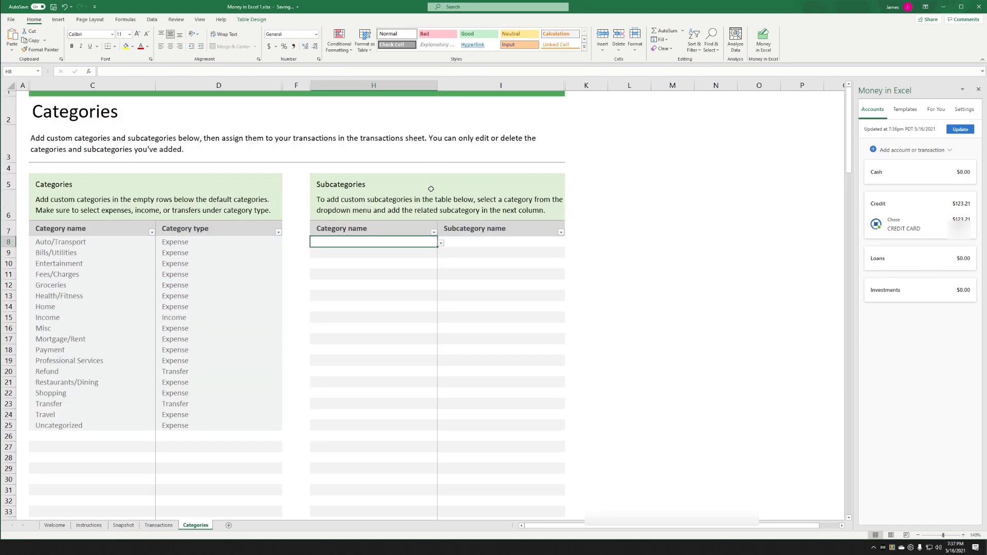
{"action": "left_click", "coordinate": [440, 246]}
{"action": "left_click", "coordinate": [384, 264]}
{"action": "left_click", "coordinate": [497, 245]}
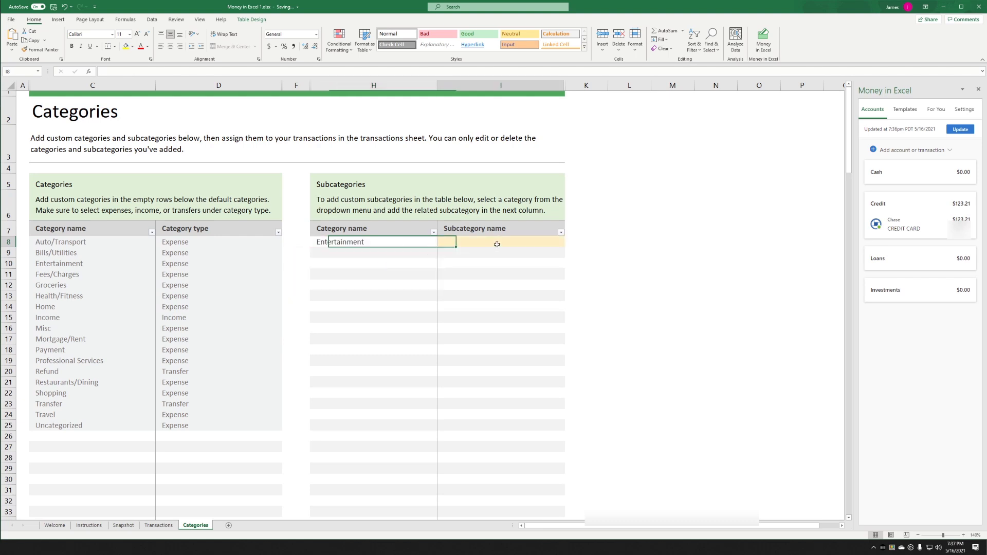
{"action": "type", "text": "Subscription"}
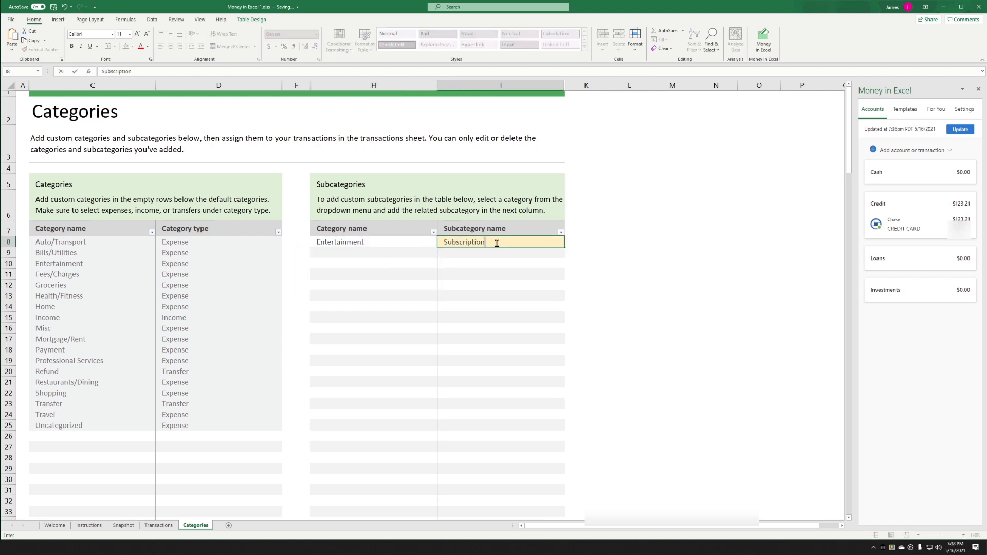
{"action": "key", "text": "Return"}
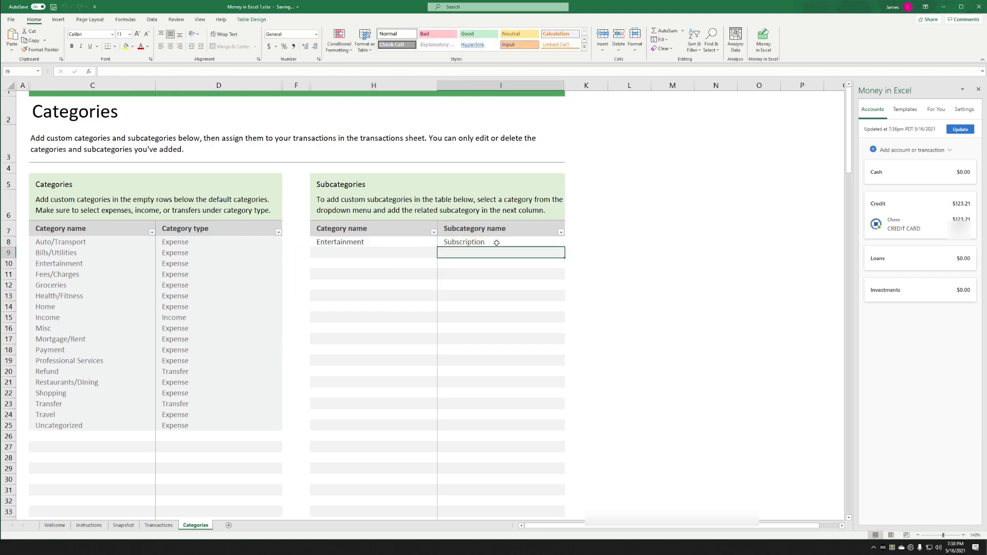
Assign the Subscription subcategory to all filtered Youtubepremium transactions on the Transactions sheet.
{"action": "left_click", "coordinate": [158, 525]}
{"action": "left_click", "coordinate": [420, 222]}
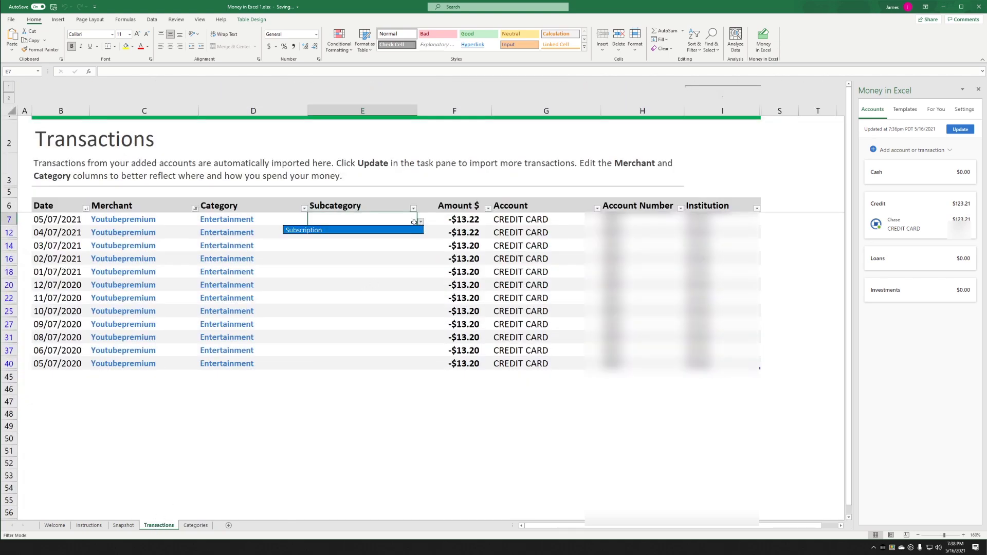
{"action": "left_click", "coordinate": [383, 231]}
{"action": "left_click_drag", "start_coordinate": [417, 225], "coordinate": [403, 365]}
{"action": "left_click", "coordinate": [393, 365]}
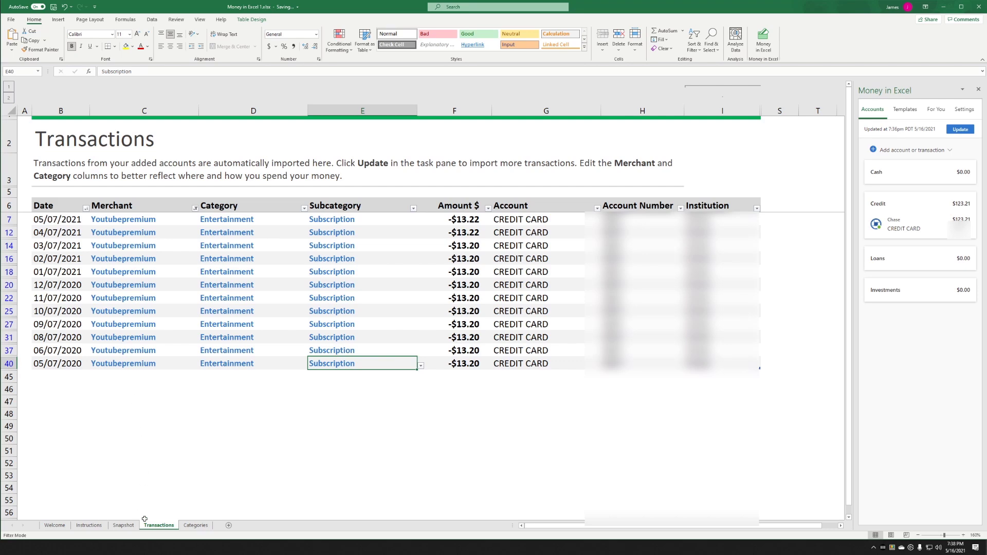
Add a custom Taxes category with the Expense type in the first empty row of the Categories table on the Categories sheet.
{"action": "left_click", "coordinate": [189, 526]}
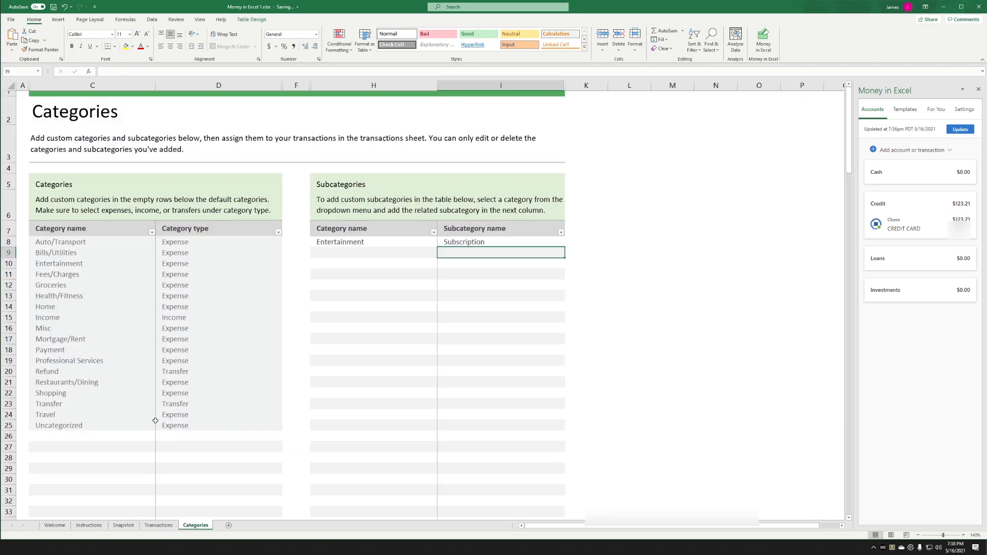
{"action": "left_click", "coordinate": [108, 437]}
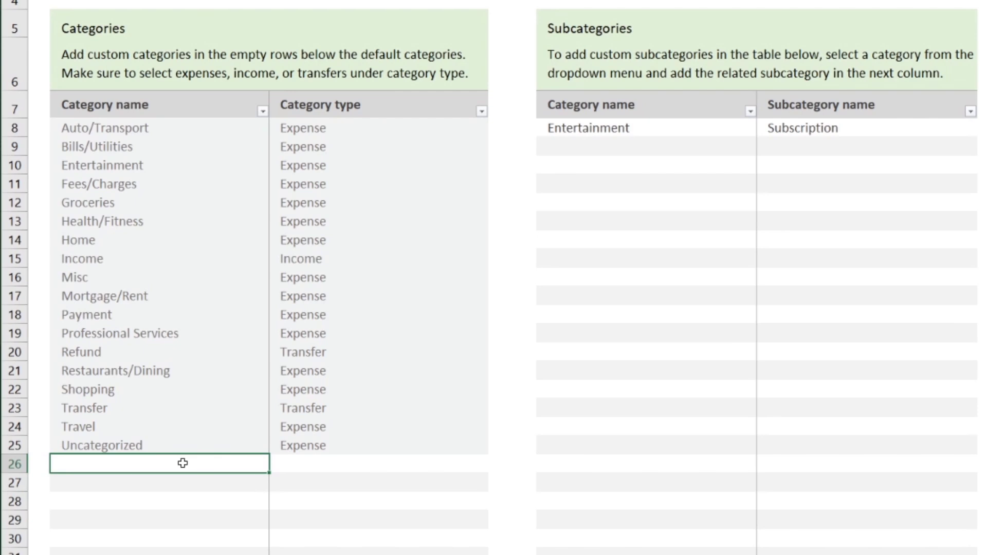
{"action": "type", "text": "Taxes"}
{"action": "key", "text": "Tab"}
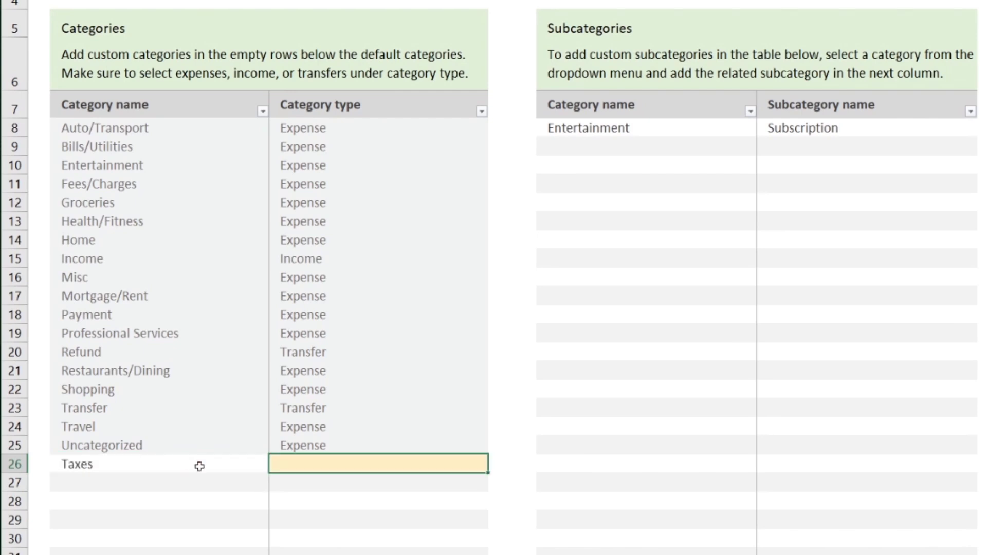
{"action": "double_click", "coordinate": [369, 467]}
{"action": "type", "text": "Expense"}
{"action": "key", "text": "Return"}
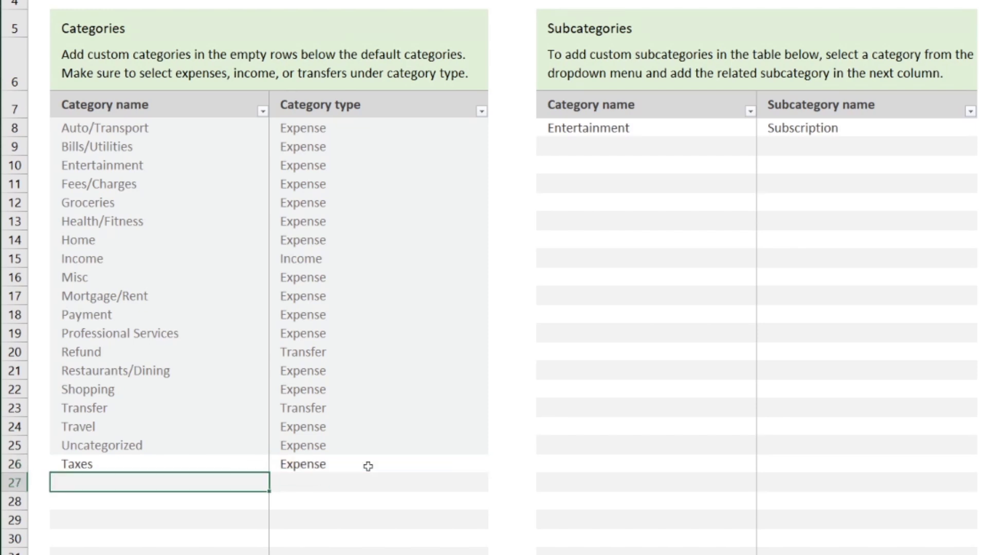
Examine the Income category row and look for Taxes among the category choices for the second Subcategories row.
{"action": "left_click", "coordinate": [316, 263]}
{"action": "left_click", "coordinate": [186, 259]}
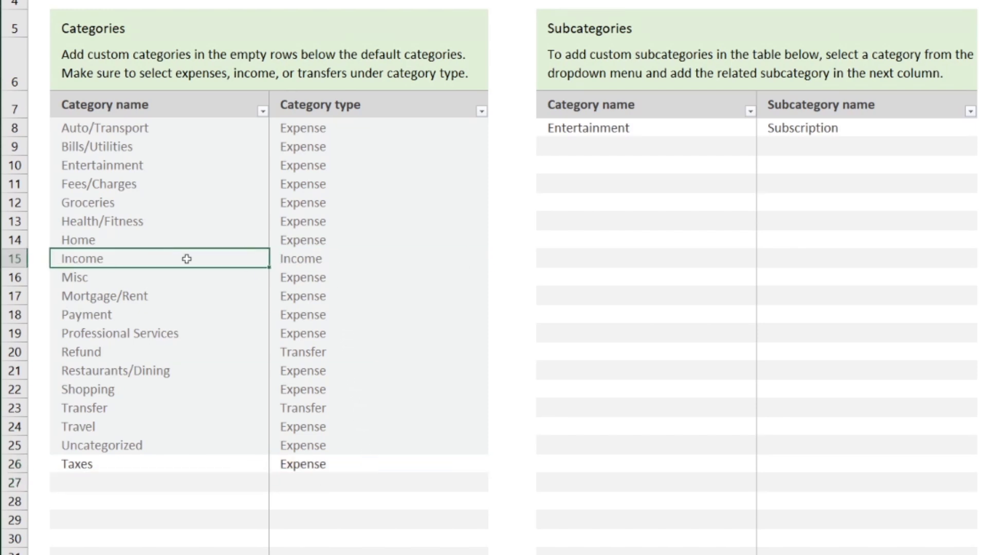
{"action": "left_click_drag", "start_coordinate": [187, 259], "coordinate": [313, 260]}
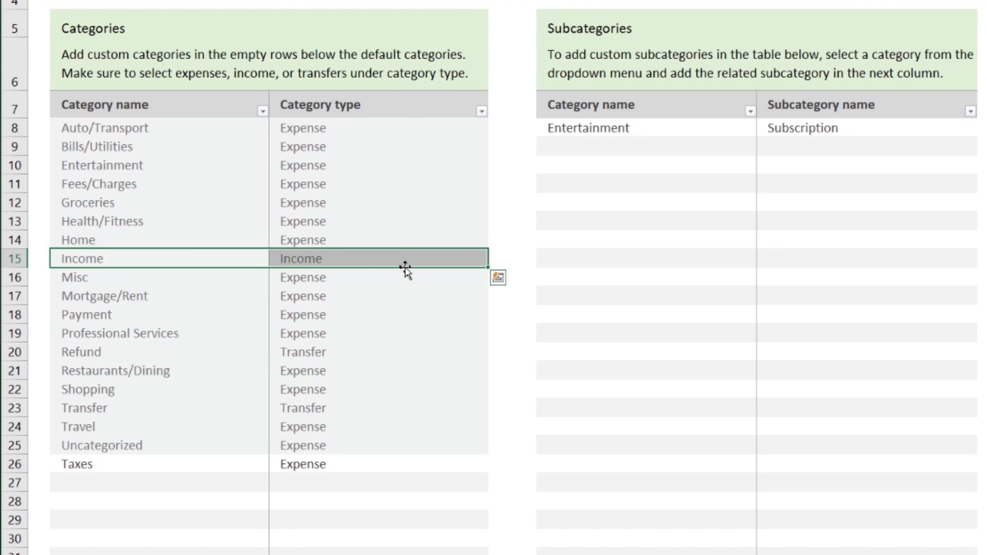
{"action": "left_click", "coordinate": [689, 150]}
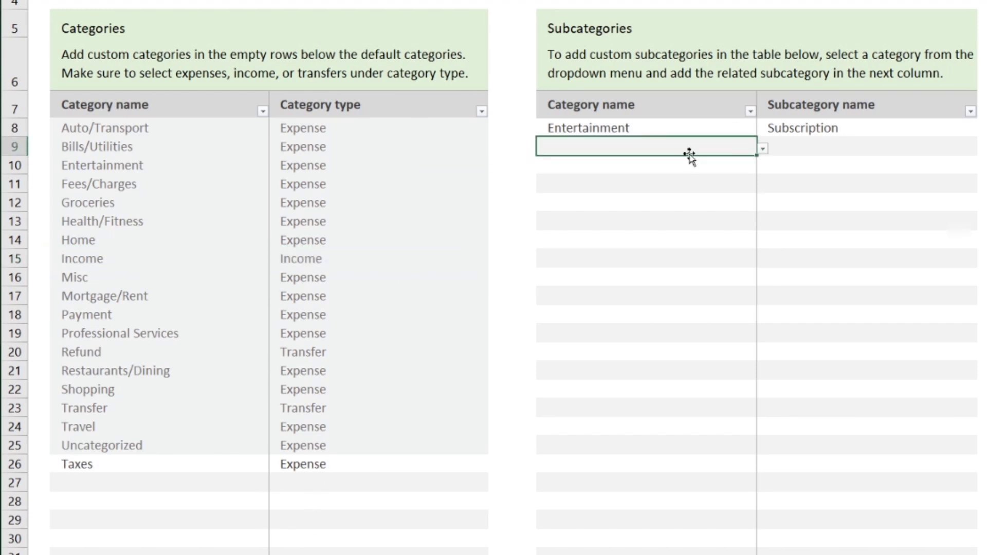
{"action": "left_click", "coordinate": [763, 150]}
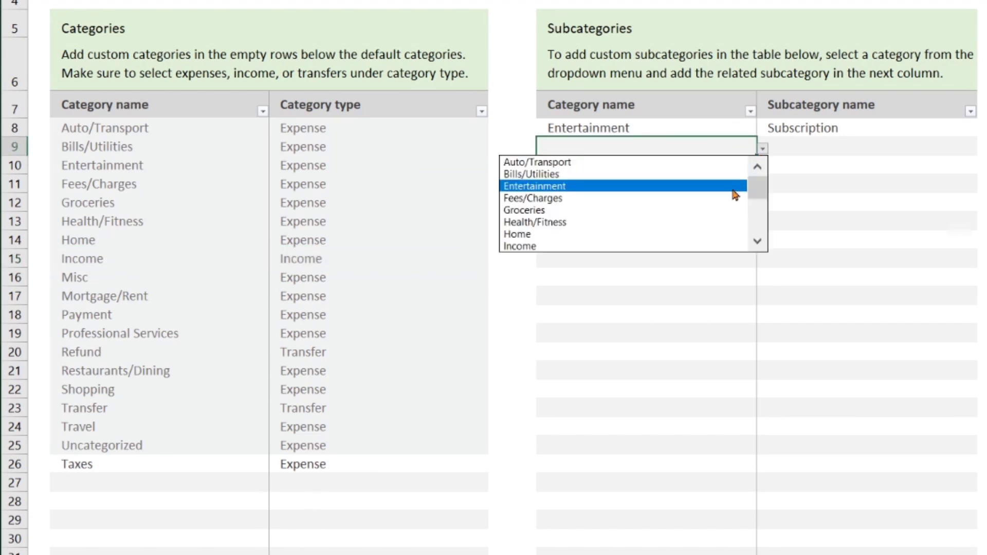
{"action": "left_click_drag", "start_coordinate": [760, 186], "coordinate": [764, 223]}
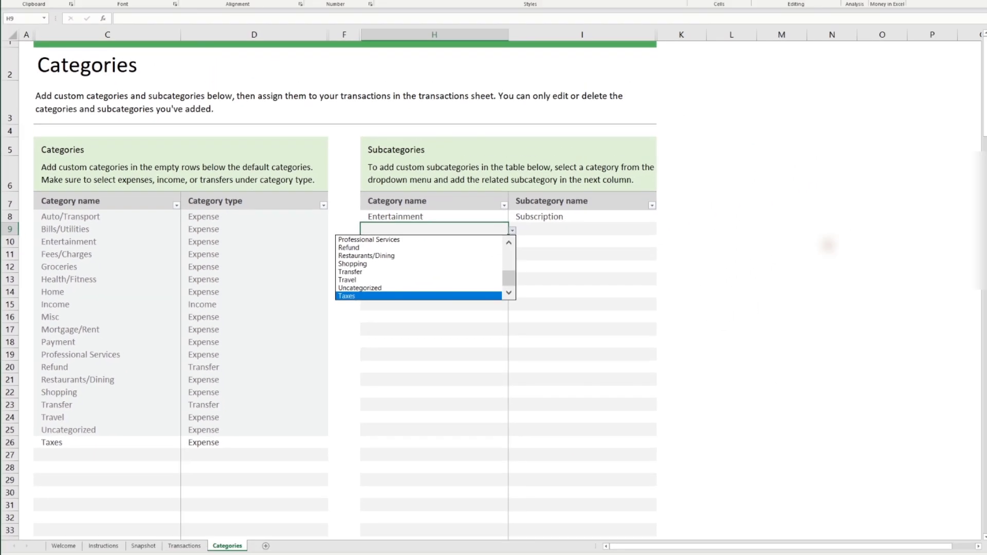
{"action": "key", "text": "Escape"}
Clear the Merchant filter on the Transactions sheet and review the categories assigned to the transactions.
{"action": "left_click", "coordinate": [159, 524]}
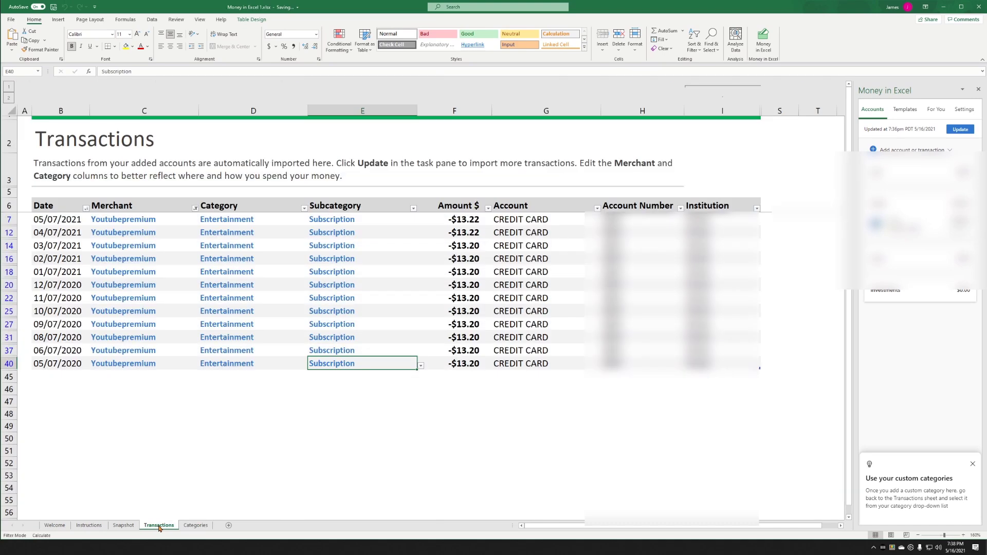
{"action": "left_click", "coordinate": [196, 208]}
{"action": "left_click", "coordinate": [121, 260]}
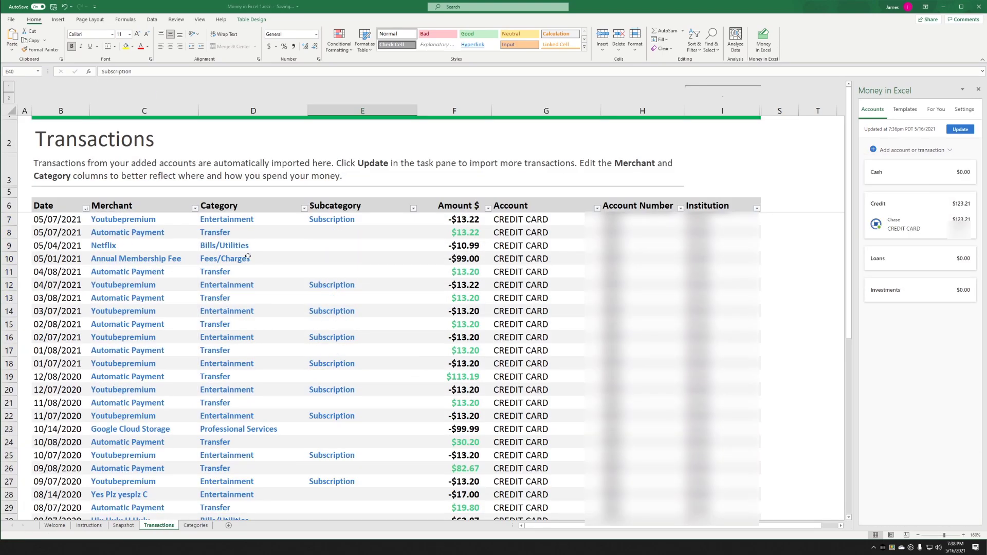
{"action": "left_click", "coordinate": [226, 255]}
{"action": "left_click", "coordinate": [226, 246]}
{"action": "left_click", "coordinate": [121, 233]}
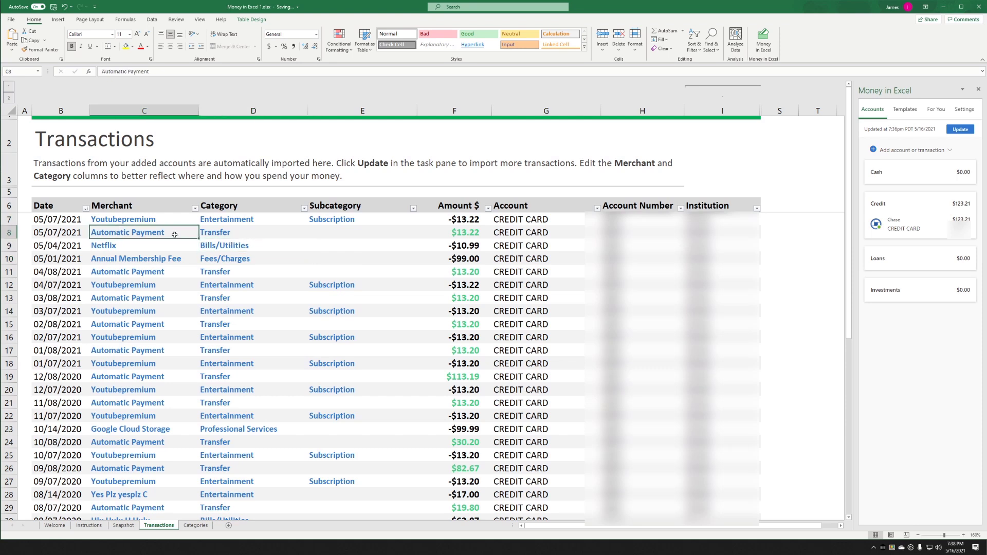
{"action": "left_click", "coordinate": [247, 259]}
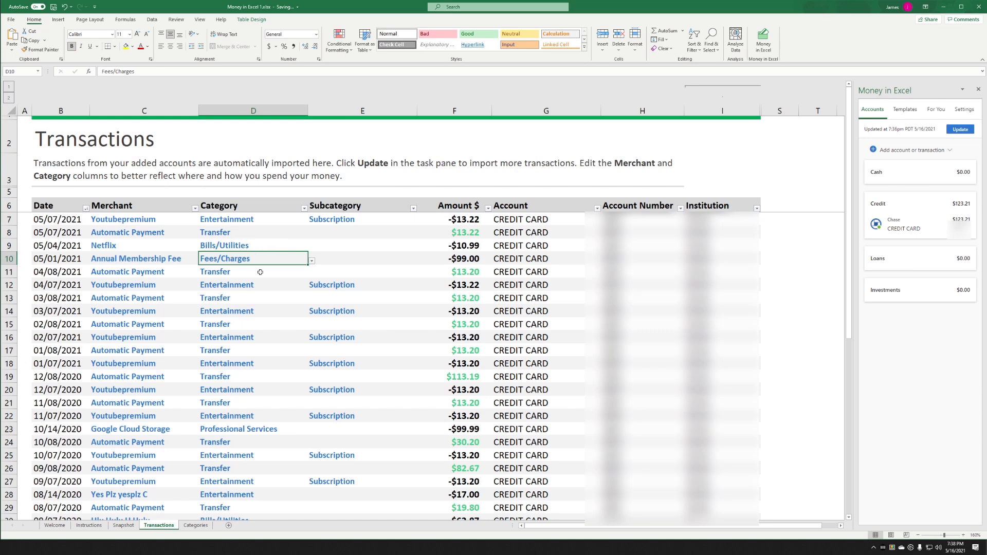
{"action": "scroll", "coordinate": [260, 272], "scroll_direction": "down", "scroll_amount": 7}
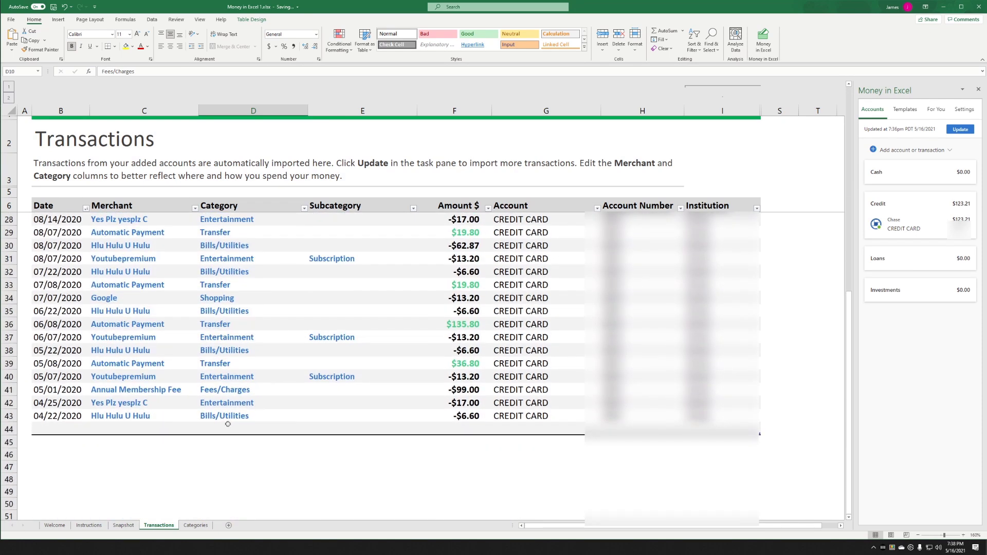
{"action": "left_click", "coordinate": [228, 420]}
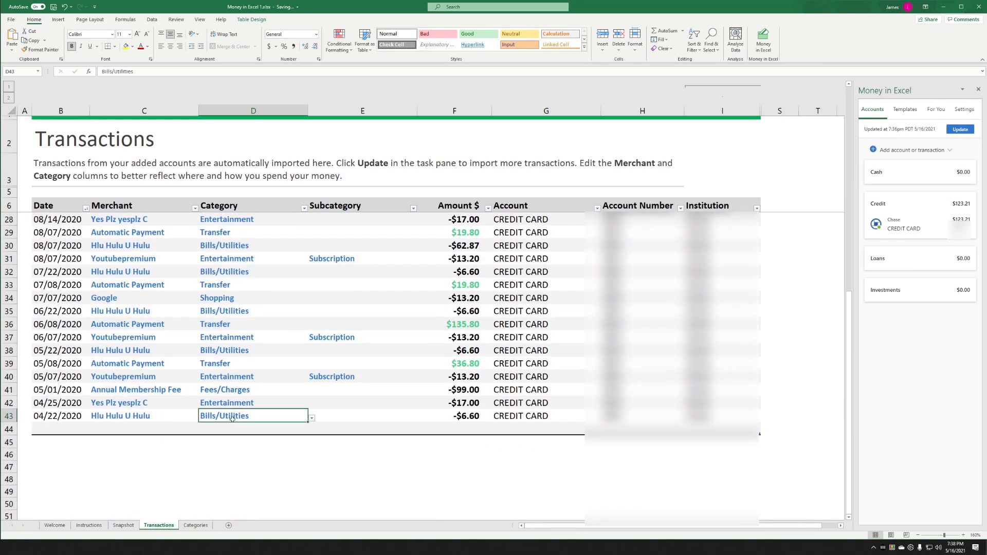
Filter the transactions to the Hlu Hulu U Hulu and Netflix merchants only.
{"action": "left_click", "coordinate": [195, 208]}
{"action": "left_click", "coordinate": [119, 300]}
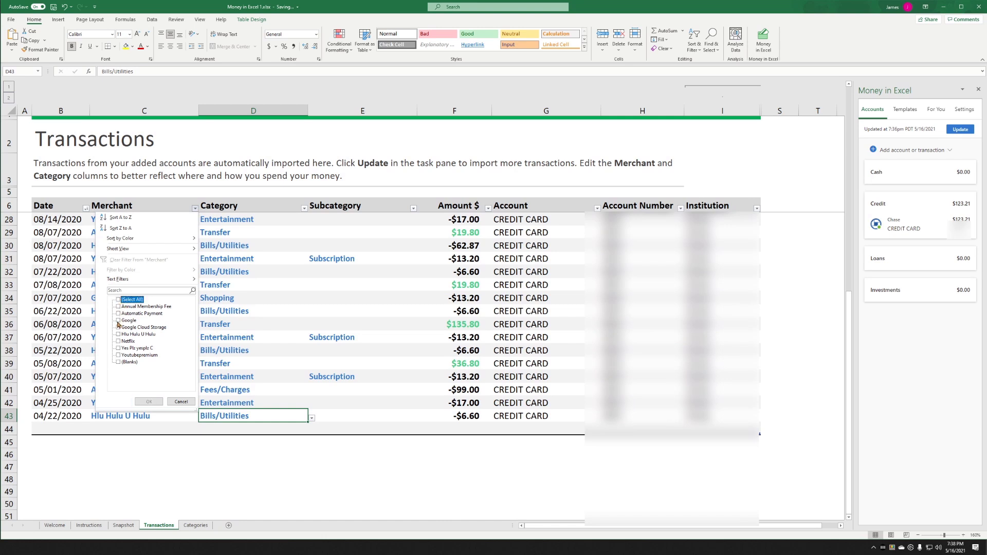
{"action": "left_click", "coordinate": [119, 334]}
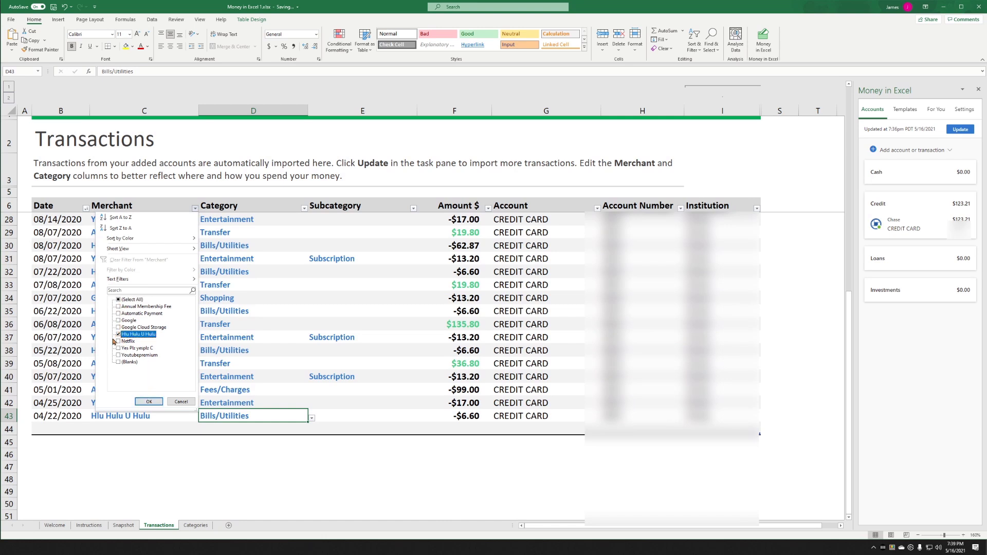
{"action": "left_click", "coordinate": [117, 342]}
{"action": "left_click", "coordinate": [149, 402]}
Change the category of the 08/07/2020 Hlu Hulu U Hulu transaction to Entertainment and fill it down through the 04/22/2020 row.
{"action": "left_click", "coordinate": [297, 216]}
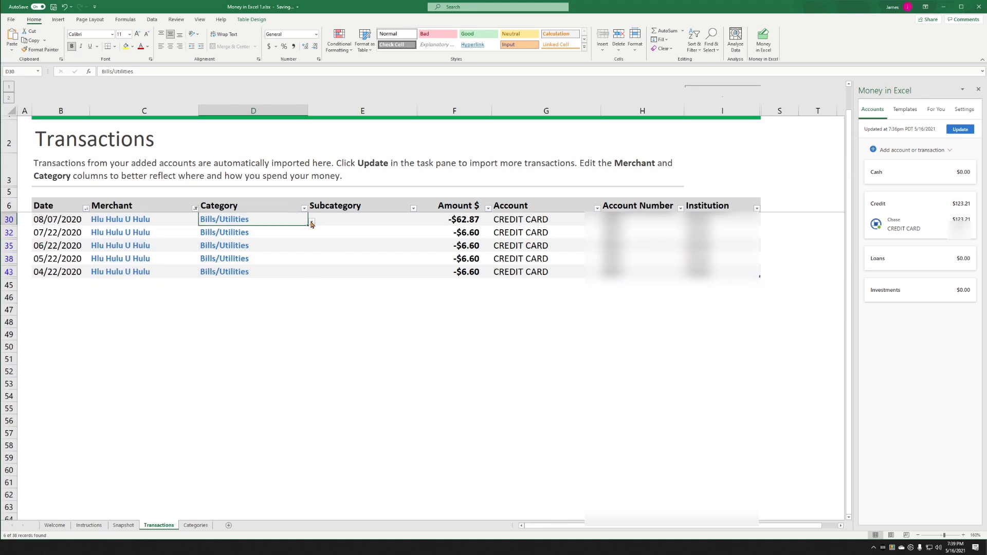
{"action": "left_click", "coordinate": [312, 221]}
{"action": "key", "text": "Down"}
{"action": "key", "text": "Down"}
{"action": "key", "text": "Down"}
{"action": "key", "text": "Down"}
{"action": "key", "text": "Down"}
{"action": "left_click_drag", "start_coordinate": [311, 254], "coordinate": [311, 246]}
{"action": "left_click_drag", "start_coordinate": [307, 226], "coordinate": [303, 277]}
Assign the Subscription subcategory to the Hlu Hulu U Hulu transactions from 08/07/2020 down through 04/22/2020.
{"action": "left_click", "coordinate": [411, 221]}
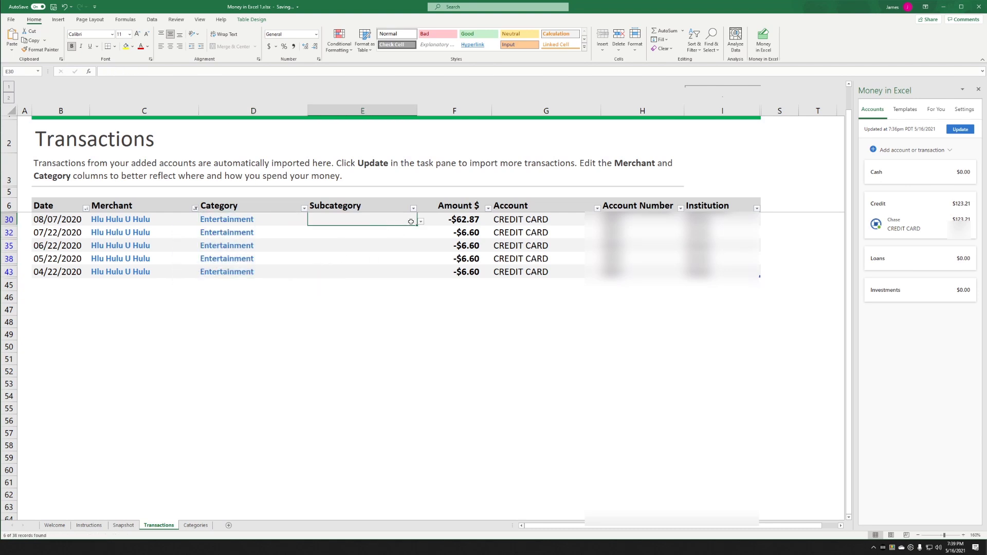
{"action": "left_click", "coordinate": [420, 222]}
{"action": "left_click", "coordinate": [388, 231]}
{"action": "left_click_drag", "start_coordinate": [417, 226], "coordinate": [401, 274]}
{"action": "left_click", "coordinate": [354, 258]}
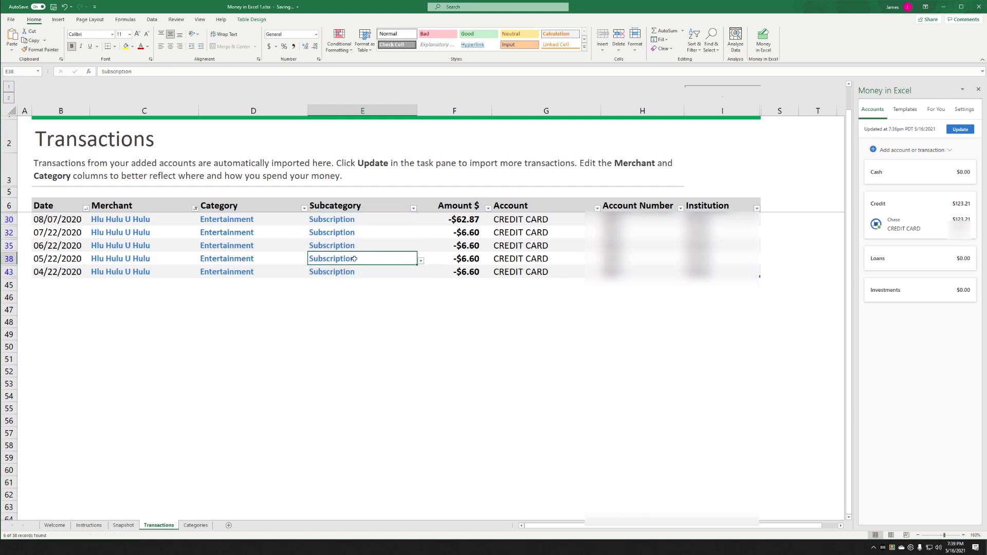
Change the Merchant filter to include only Yes Plz yesplz C.
{"action": "left_click", "coordinate": [195, 209]}
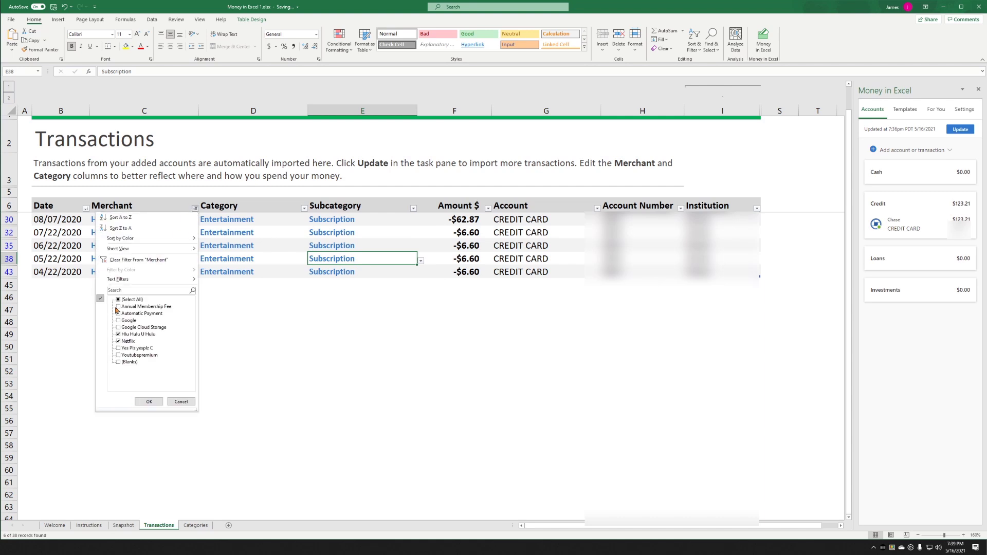
{"action": "left_click", "coordinate": [118, 342]}
{"action": "left_click", "coordinate": [118, 334]}
{"action": "left_click", "coordinate": [118, 348]}
{"action": "left_click", "coordinate": [149, 401]}
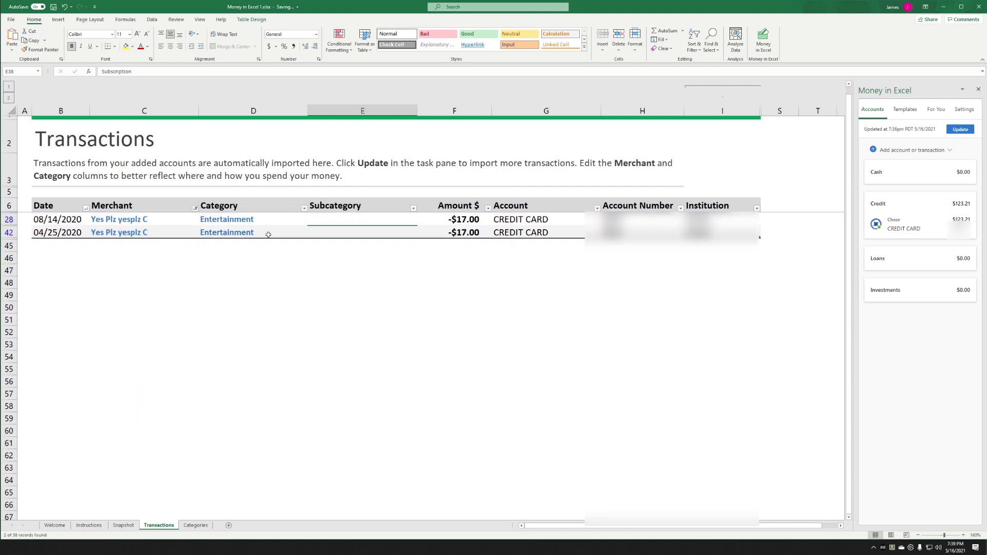
Change the category of both Yes Plz yesplz C transactions to Restaurants/Dining.
{"action": "left_click", "coordinate": [270, 220]}
{"action": "left_click", "coordinate": [312, 222]}
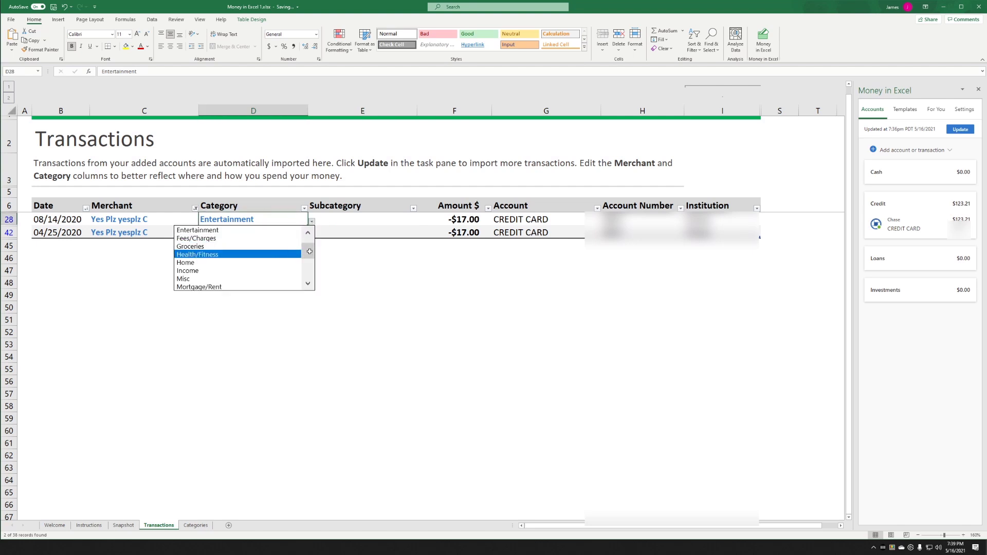
{"action": "scroll", "coordinate": [310, 251], "scroll_direction": "up", "scroll_amount": 2}
{"action": "scroll", "coordinate": [257, 252], "scroll_direction": "down", "scroll_amount": 7}
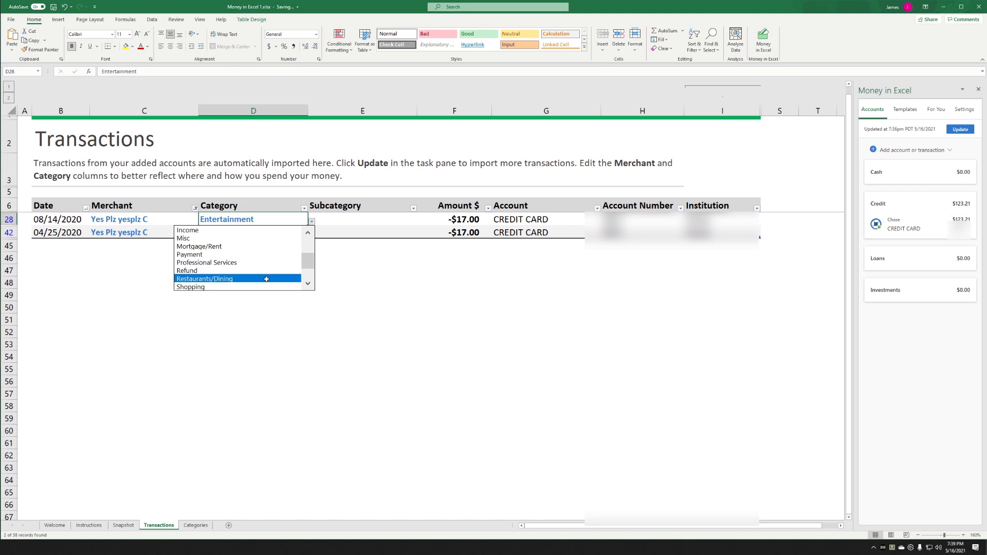
{"action": "scroll", "coordinate": [242, 257], "scroll_direction": "up", "scroll_amount": 1}
{"action": "scroll", "coordinate": [221, 247], "scroll_direction": "down", "scroll_amount": 4}
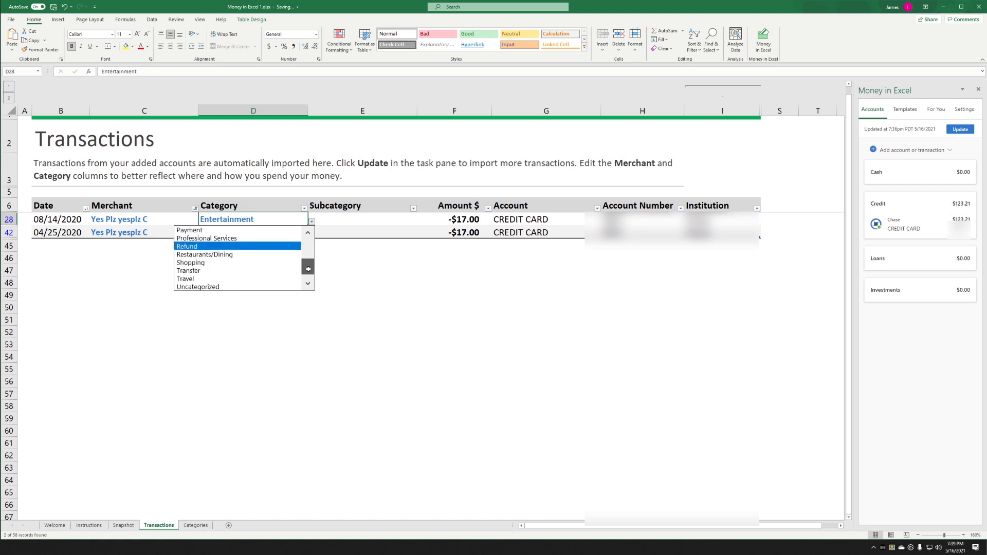
{"action": "left_click", "coordinate": [216, 254]}
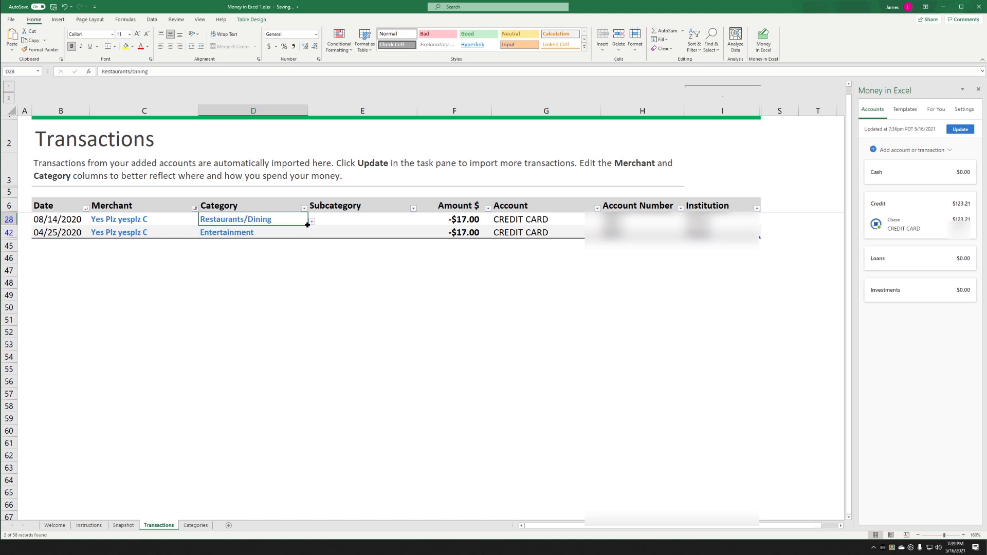
{"action": "left_click_drag", "start_coordinate": [308, 225], "coordinate": [308, 237]}
{"action": "left_click", "coordinate": [287, 258]}
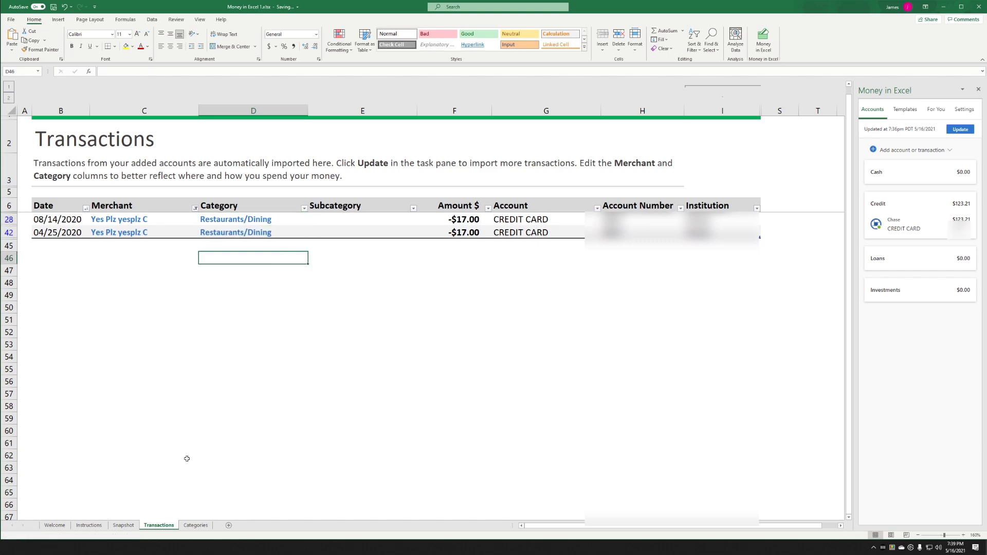
Add a Coffee subcategory under Restaurants/Dining in the second row of the Subcategories table on the Categories sheet.
{"action": "left_click", "coordinate": [195, 525]}
{"action": "left_click", "coordinate": [441, 254]}
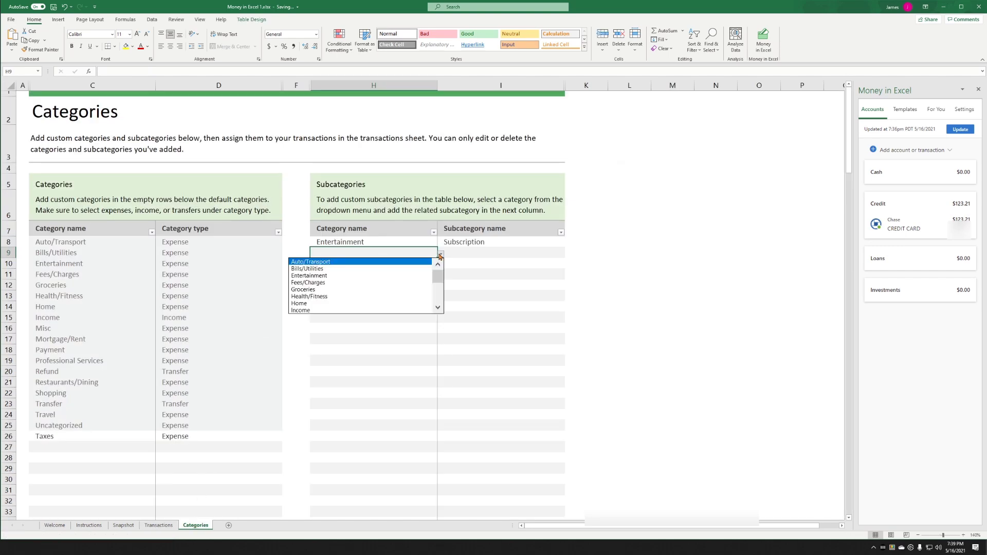
{"action": "scroll", "coordinate": [437, 288], "scroll_direction": "down", "scroll_amount": 3}
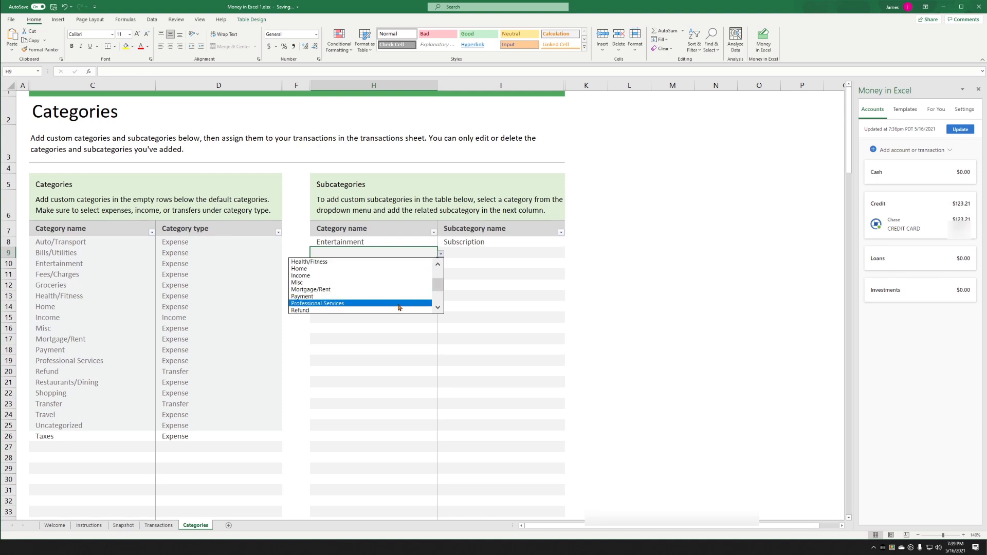
{"action": "left_click", "coordinate": [424, 297]}
{"action": "left_click", "coordinate": [469, 253]}
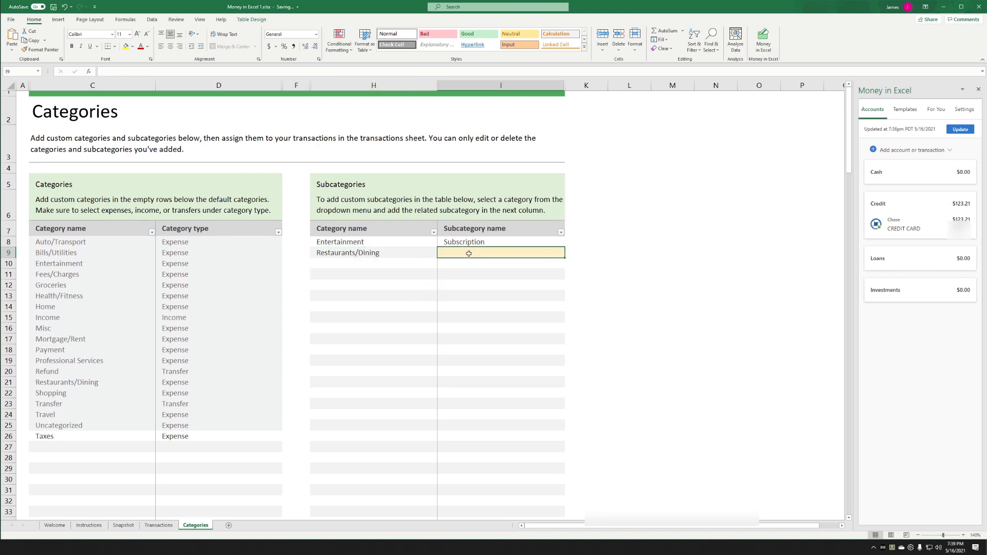
{"action": "type", "text": "Coffee"}
{"action": "key", "text": "Return"}
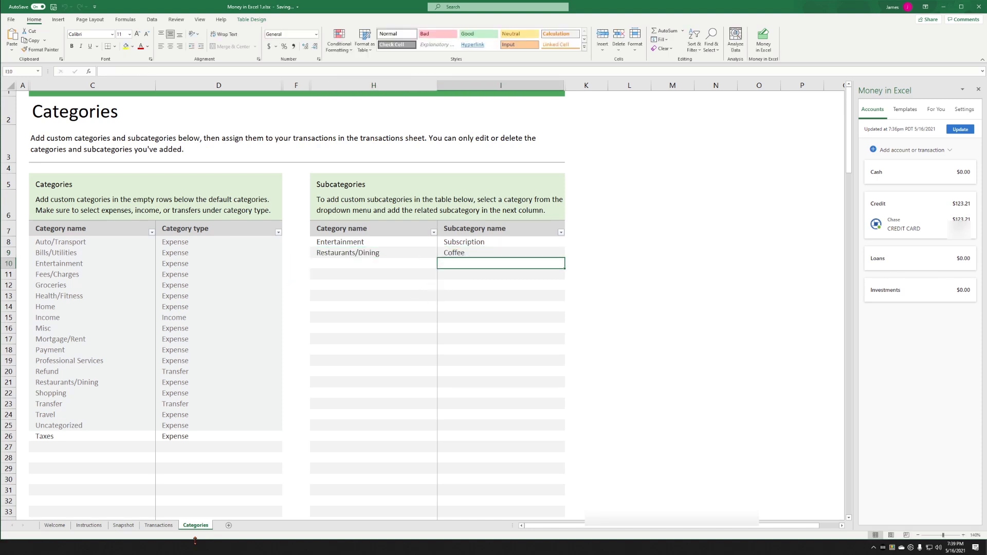
Assign the Coffee subcategory to both Yes Plz yesplz C transactions on the Transactions sheet.
{"action": "left_click", "coordinate": [159, 525]}
{"action": "left_click", "coordinate": [369, 221]}
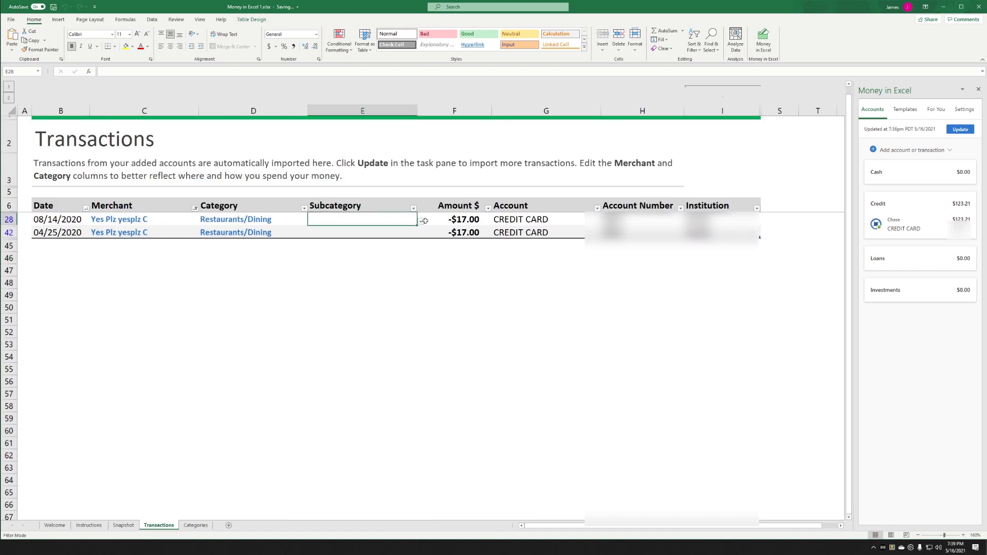
{"action": "left_click", "coordinate": [421, 220]}
{"action": "left_click", "coordinate": [336, 230]}
{"action": "left_click_drag", "start_coordinate": [416, 227], "coordinate": [417, 238]}
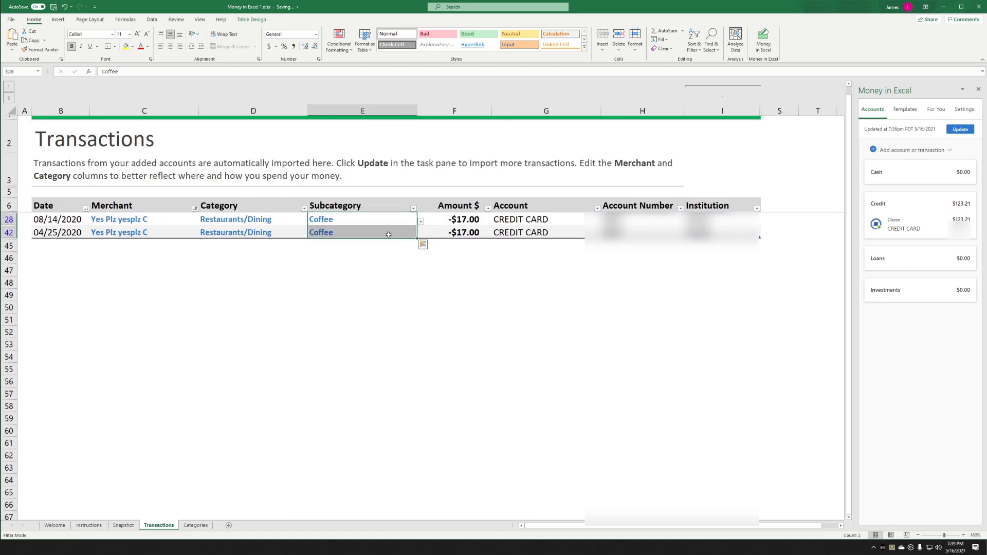
Change the Merchant filter to include only Automatic Payment.
{"action": "left_click", "coordinate": [195, 206]}
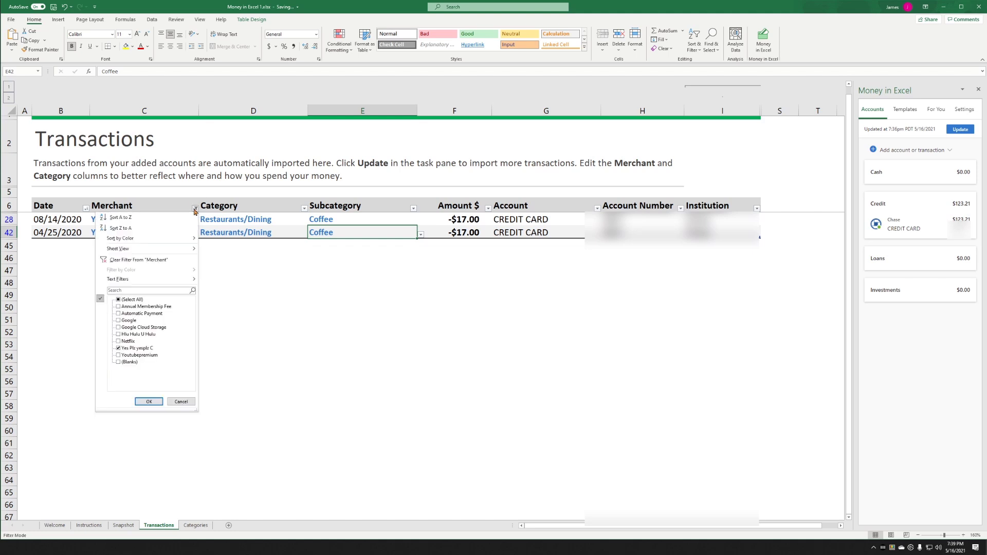
{"action": "left_click", "coordinate": [118, 348]}
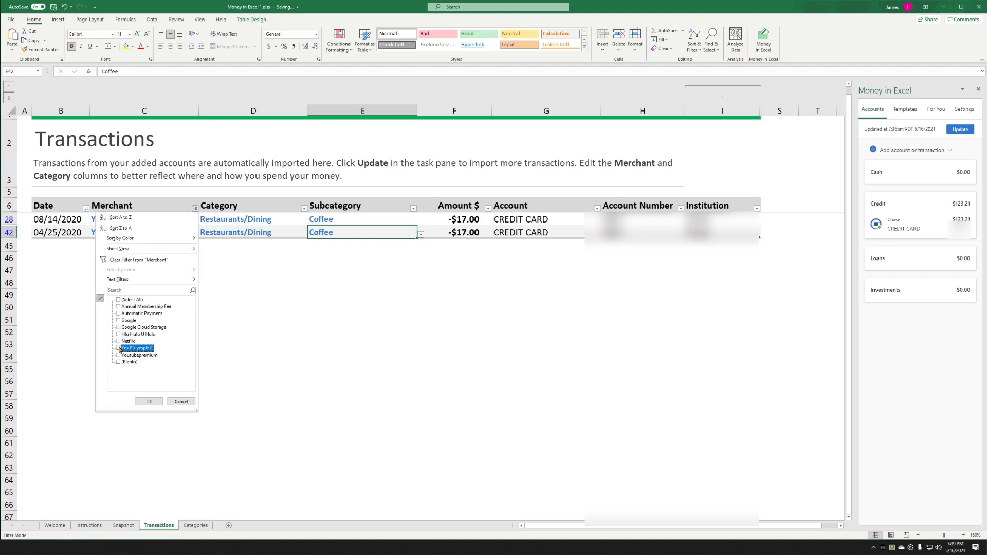
{"action": "left_click", "coordinate": [119, 314]}
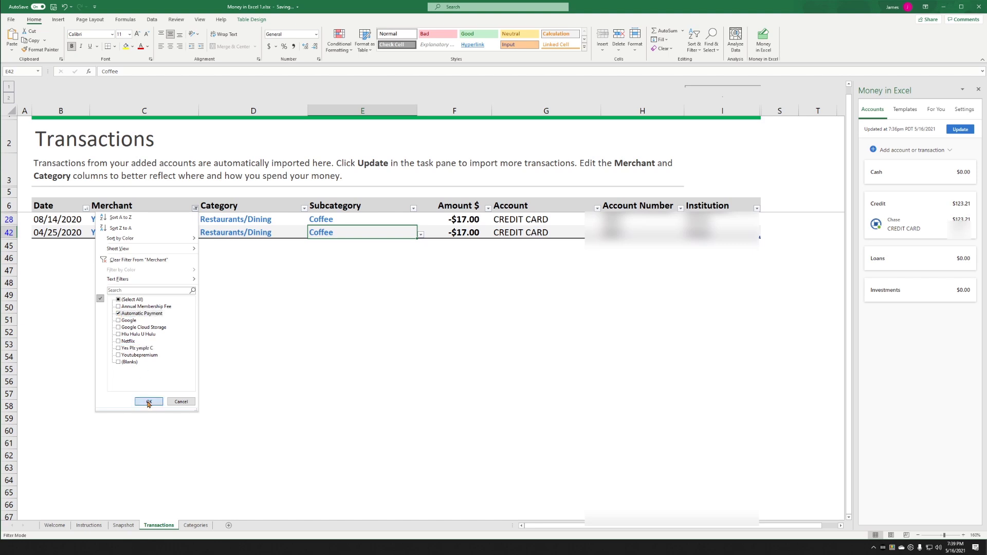
{"action": "left_click", "coordinate": [149, 402]}
Change the category of all Automatic Payment transactions to Payment.
{"action": "left_click", "coordinate": [285, 228]}
{"action": "left_click", "coordinate": [294, 220]}
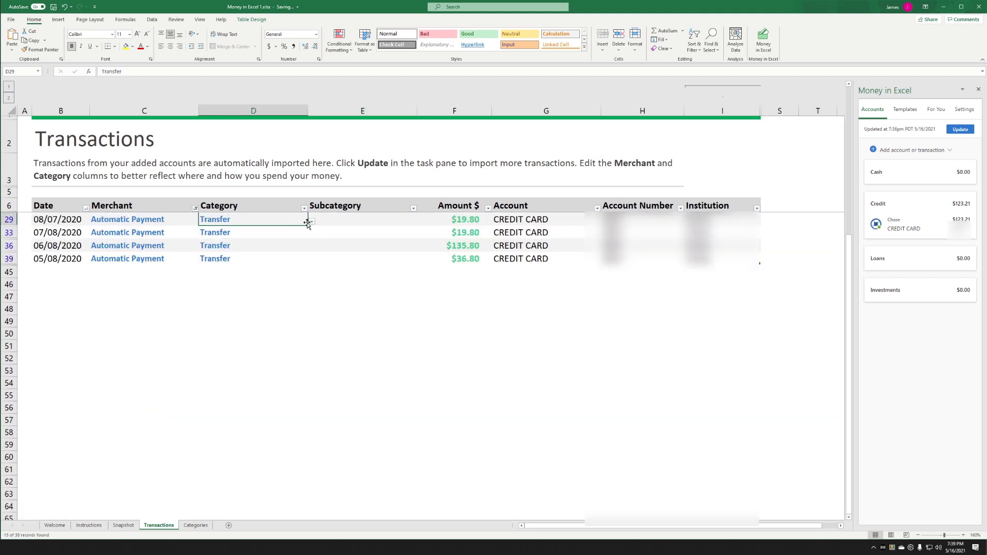
{"action": "left_click", "coordinate": [310, 221]}
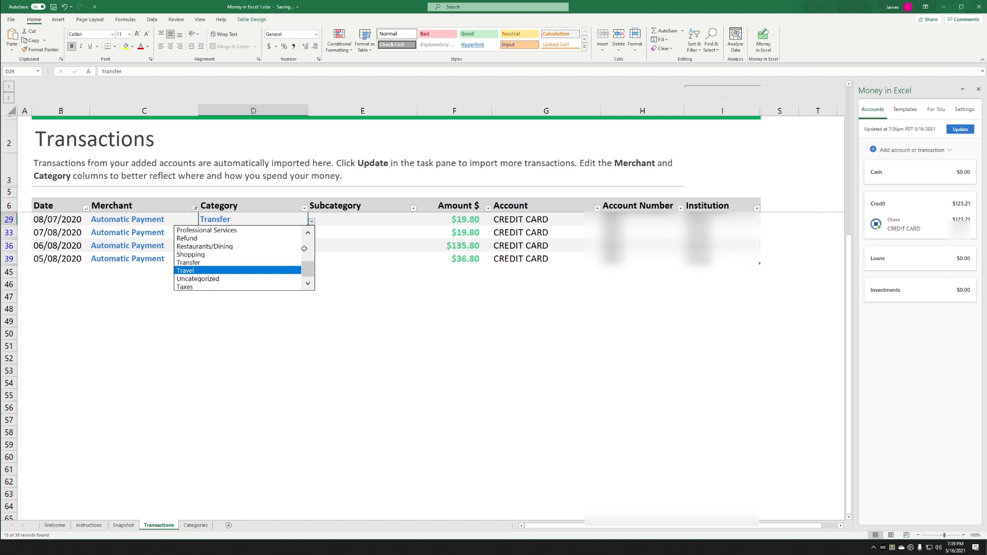
{"action": "left_click_drag", "start_coordinate": [312, 263], "coordinate": [312, 255]}
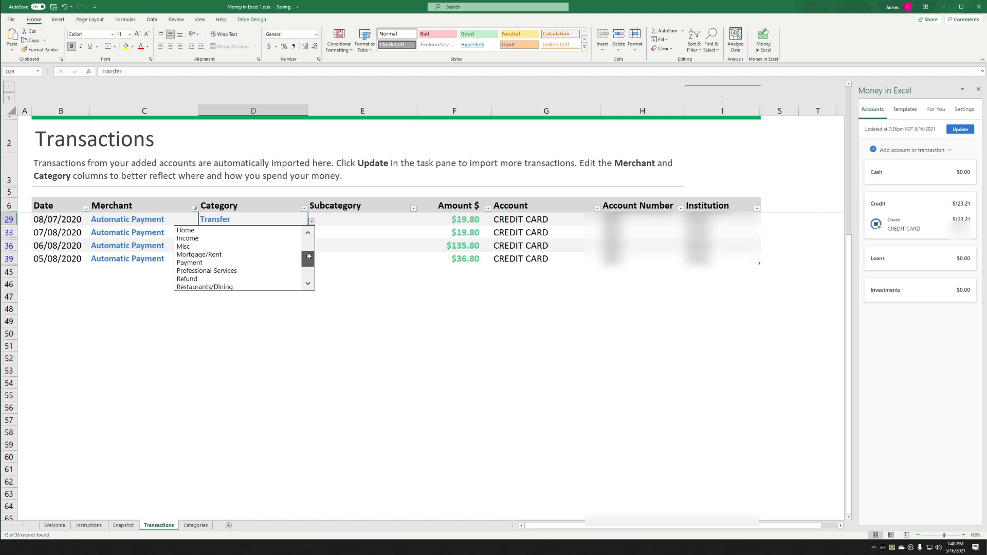
{"action": "left_click", "coordinate": [250, 264]}
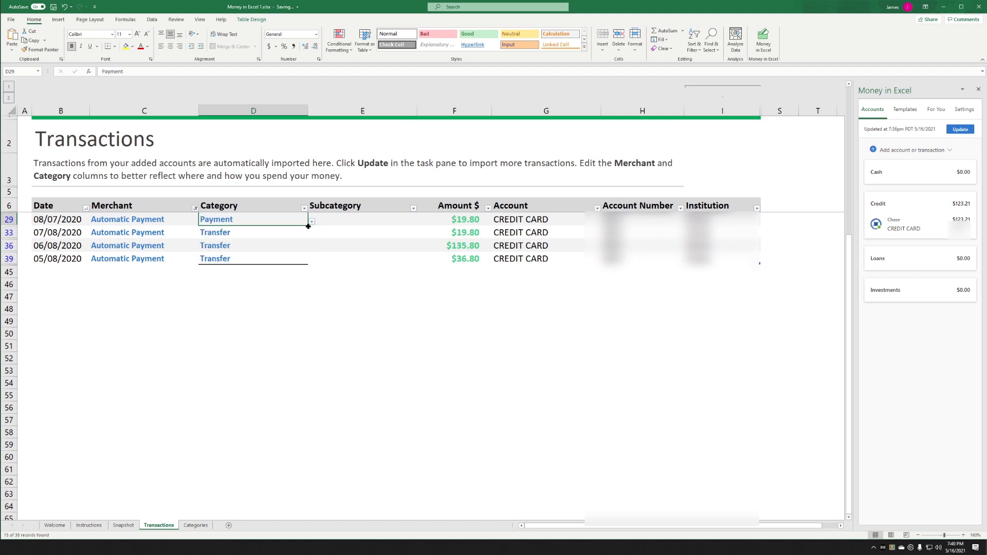
{"action": "left_click_drag", "start_coordinate": [307, 225], "coordinate": [300, 265]}
{"action": "left_click", "coordinate": [242, 291]}
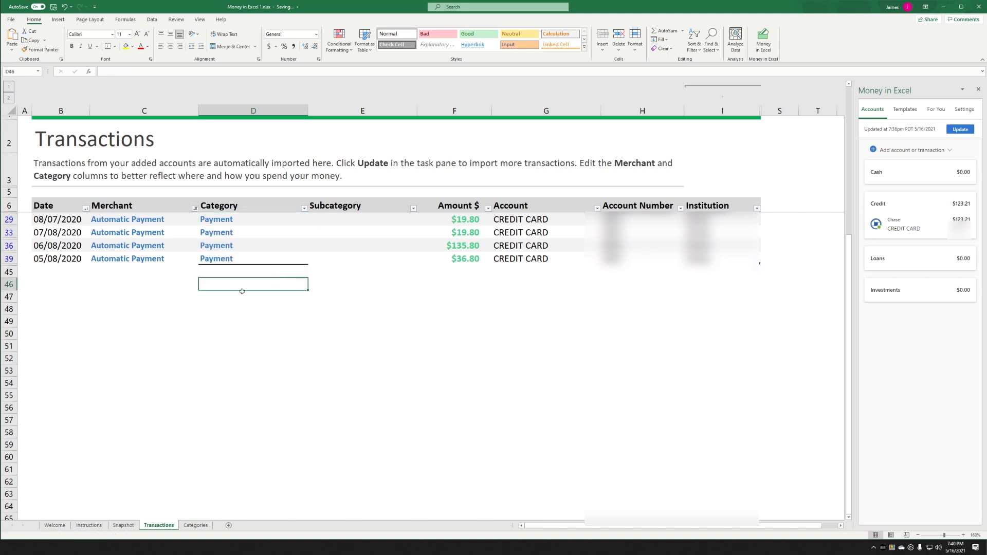
{"action": "left_click", "coordinate": [213, 407]}
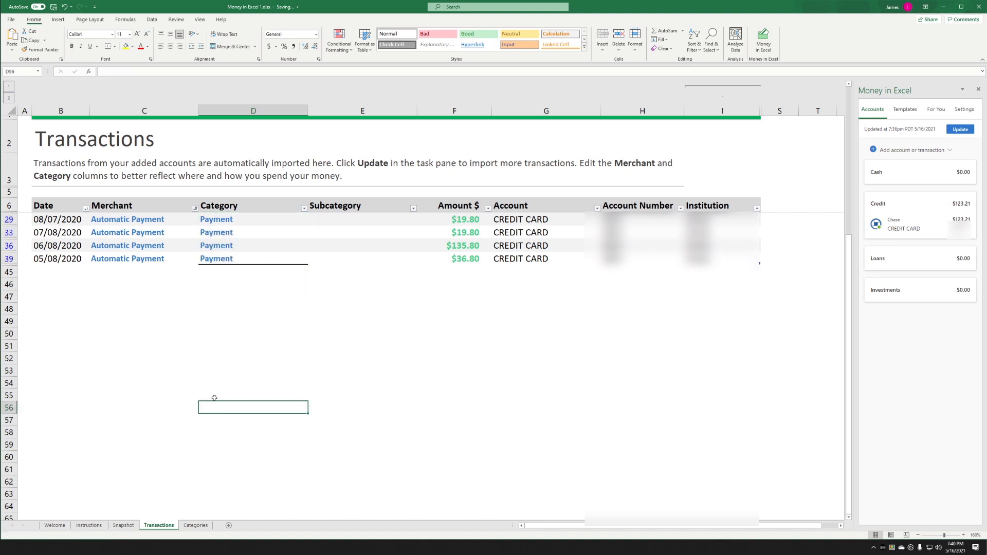
Reset the Merchant filter to include all merchants in the Transactions table.
{"action": "left_click", "coordinate": [195, 208]}
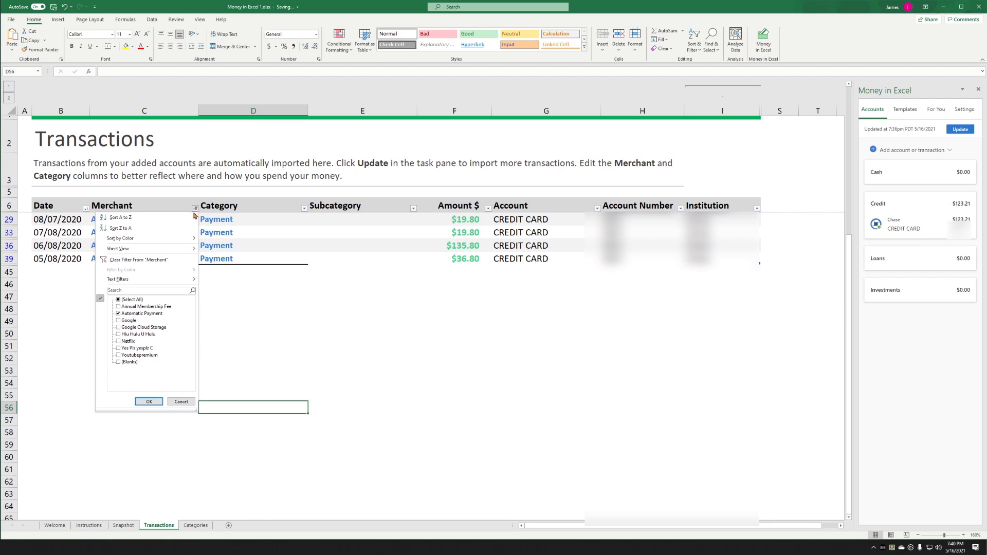
{"action": "left_click", "coordinate": [119, 300]}
{"action": "left_click", "coordinate": [148, 401]}
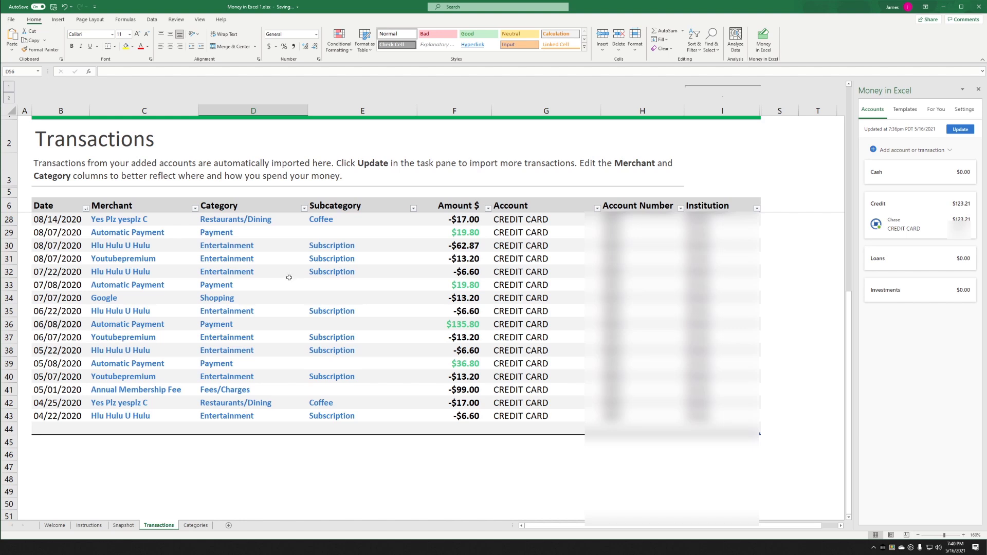
{"action": "left_click", "coordinate": [254, 296]}
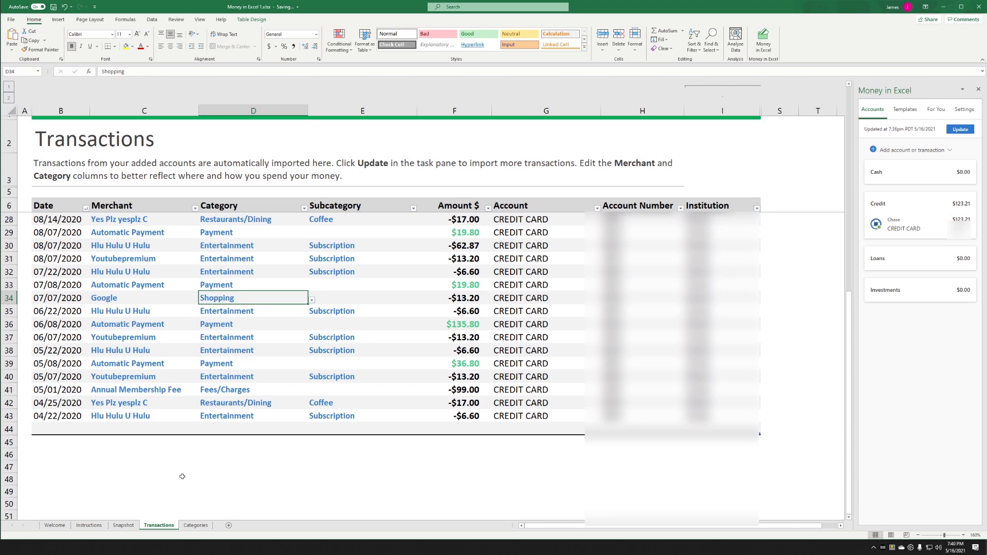
Set the month on the Snapshot sheet to May 2021.
{"action": "left_click", "coordinate": [124, 525]}
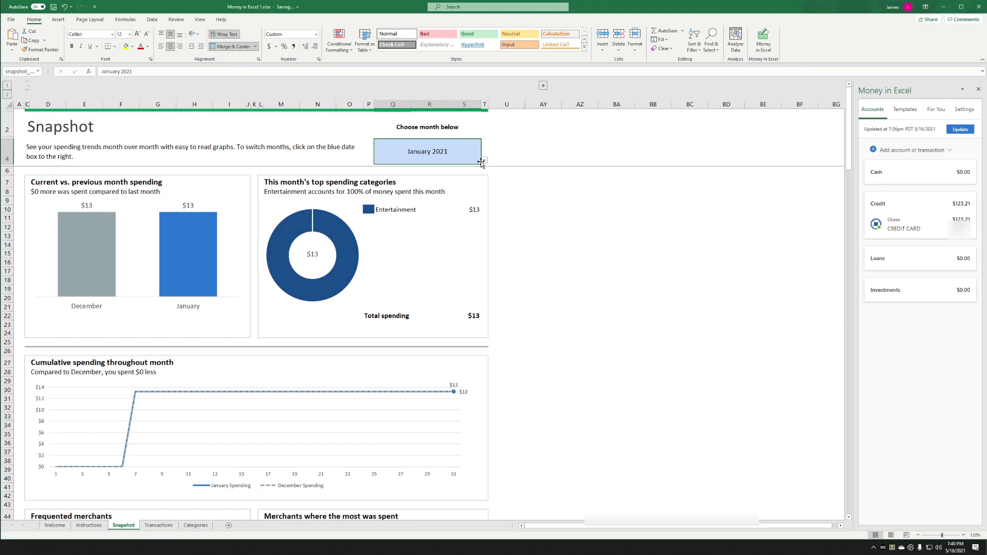
{"action": "left_click", "coordinate": [963, 536]}
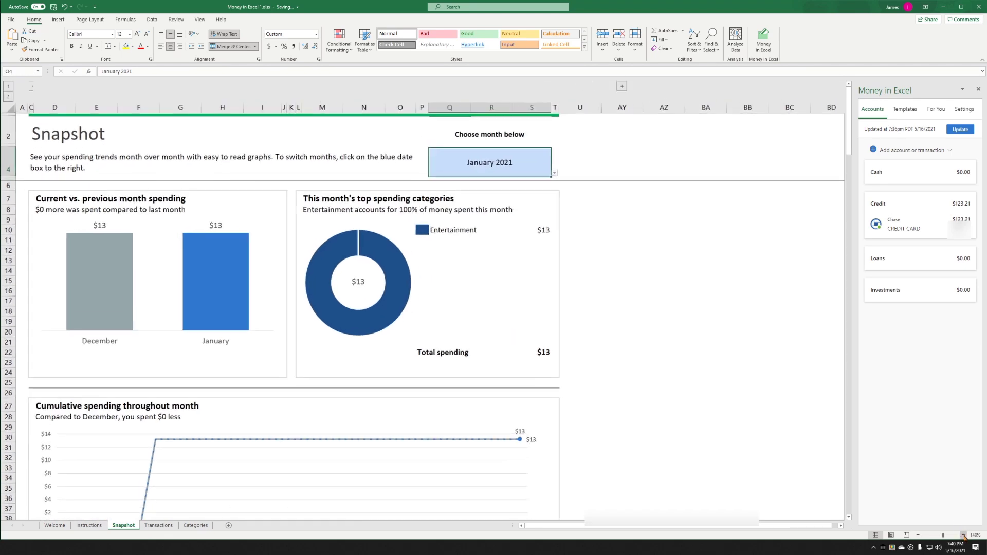
{"action": "left_click", "coordinate": [964, 536]}
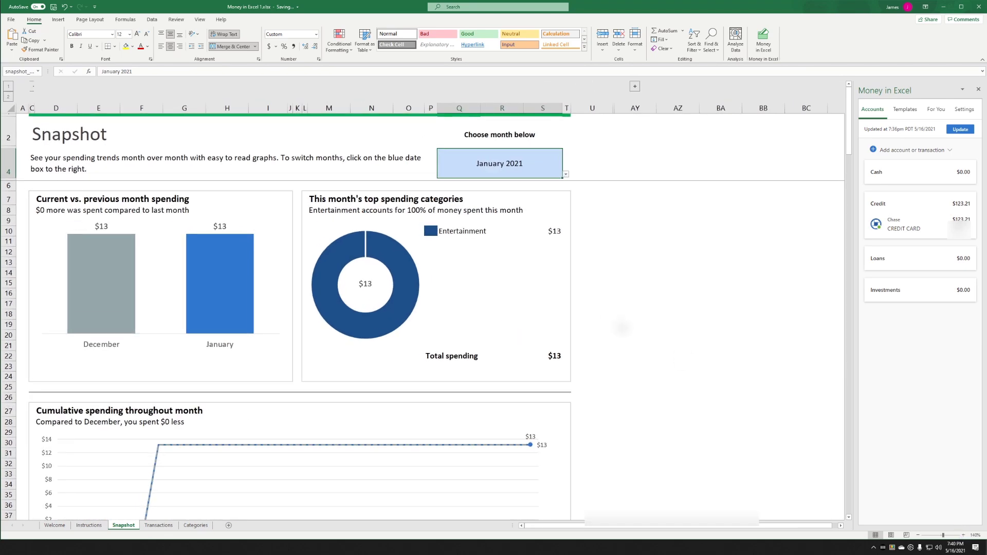
{"action": "left_click", "coordinate": [566, 175]}
{"action": "scroll", "coordinate": [565, 208], "scroll_direction": "up", "scroll_amount": 2}
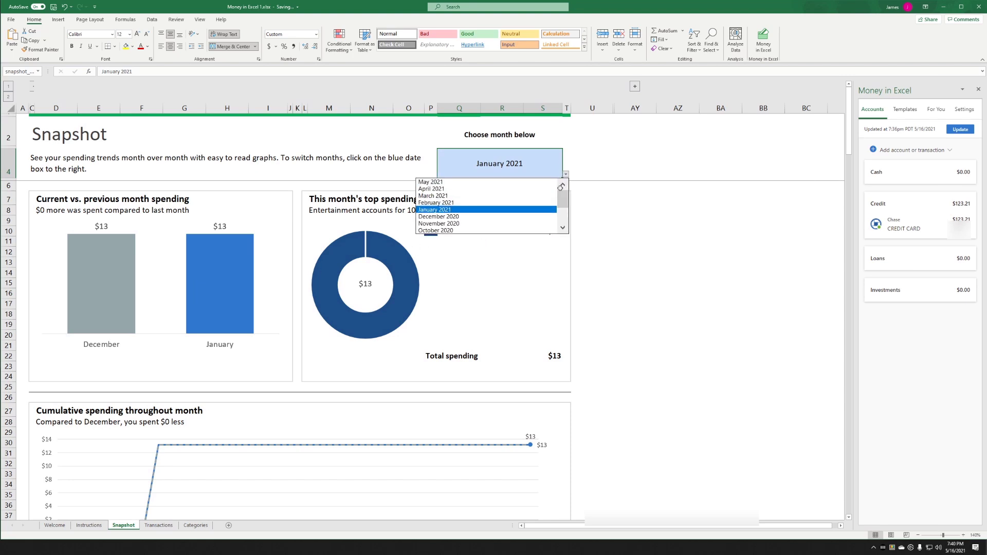
{"action": "left_click", "coordinate": [488, 182]}
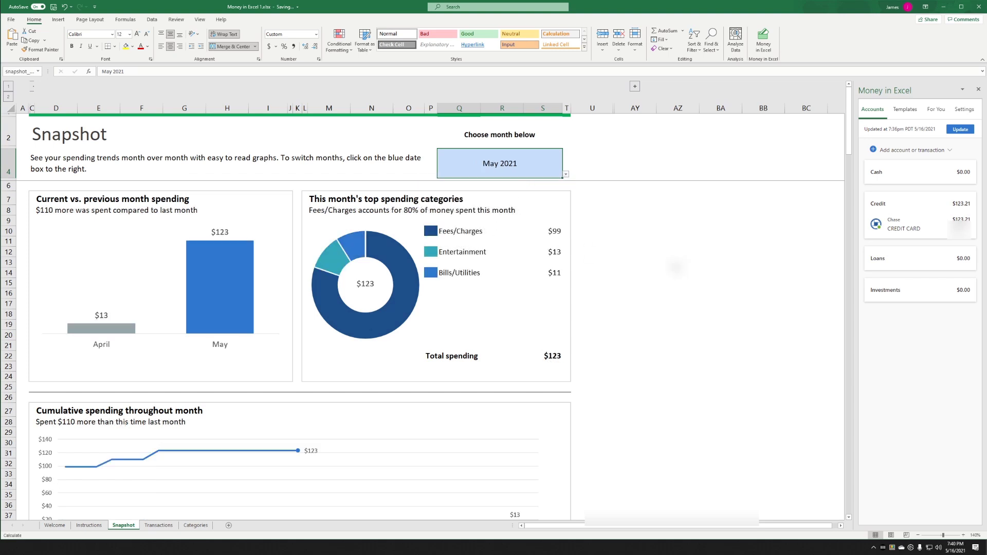
{"action": "left_click", "coordinate": [675, 270]}
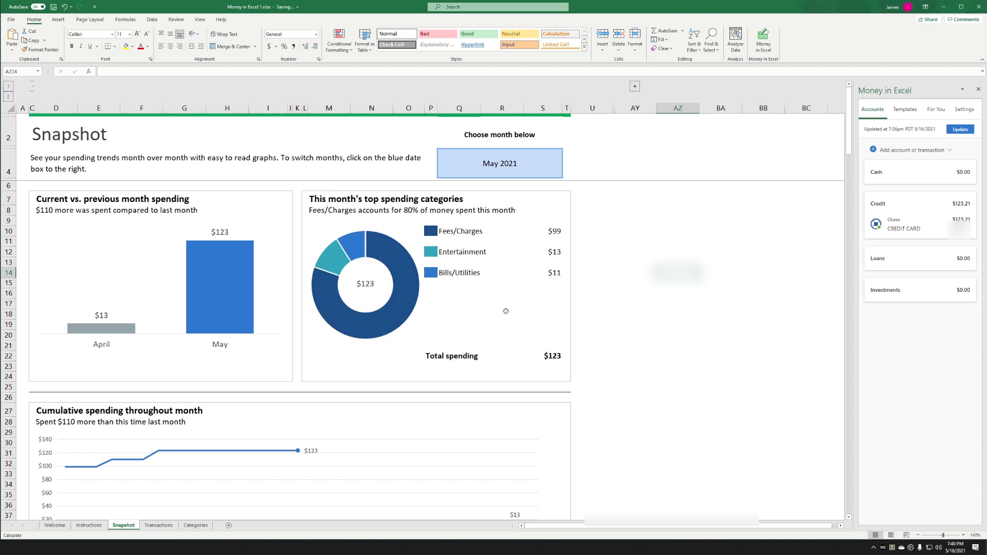
Examine the May 2021 cumulative spending chart, the frequented merchants and the merchants where the most was spent on the Snapshot sheet.
{"action": "scroll", "coordinate": [506, 311], "scroll_direction": "down", "scroll_amount": 4}
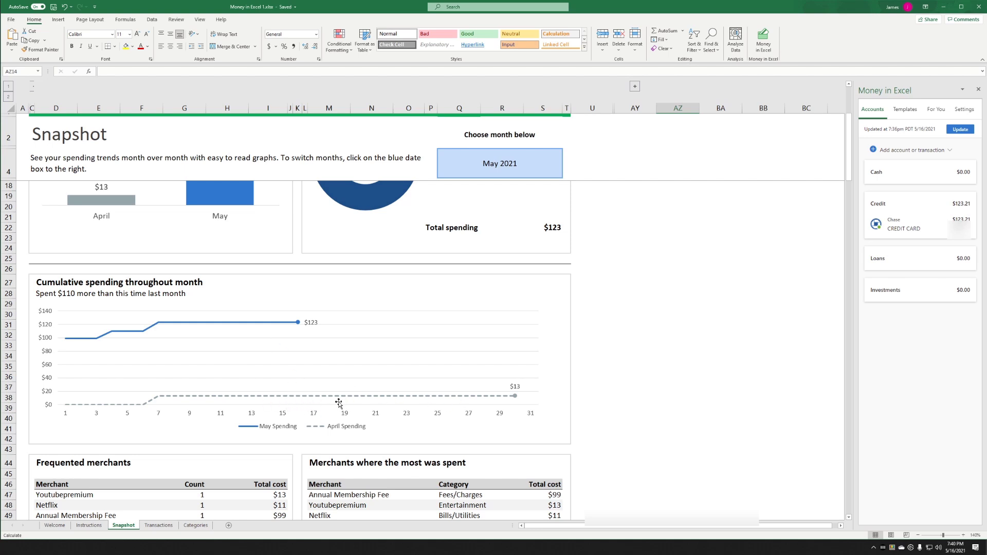
{"action": "scroll", "coordinate": [345, 404], "scroll_direction": "up", "scroll_amount": 4}
{"action": "scroll", "coordinate": [487, 216], "scroll_direction": "down", "scroll_amount": 8}
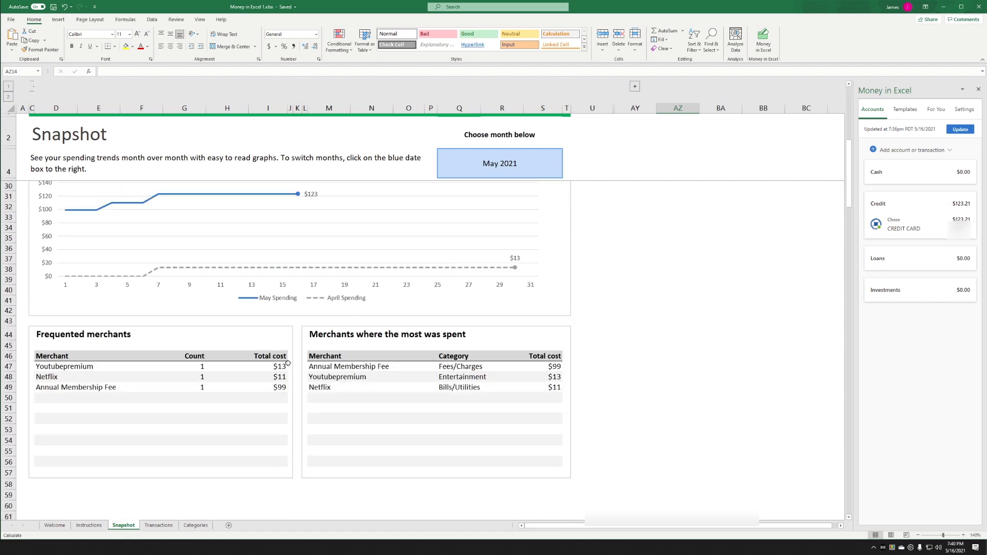
{"action": "left_click_drag", "start_coordinate": [77, 369], "coordinate": [283, 389]}
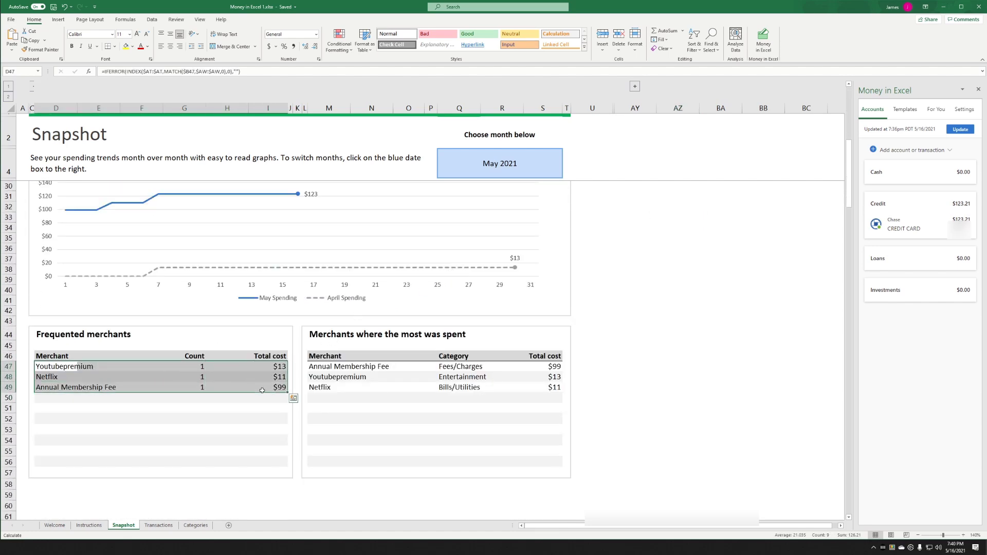
{"action": "left_click", "coordinate": [133, 388]}
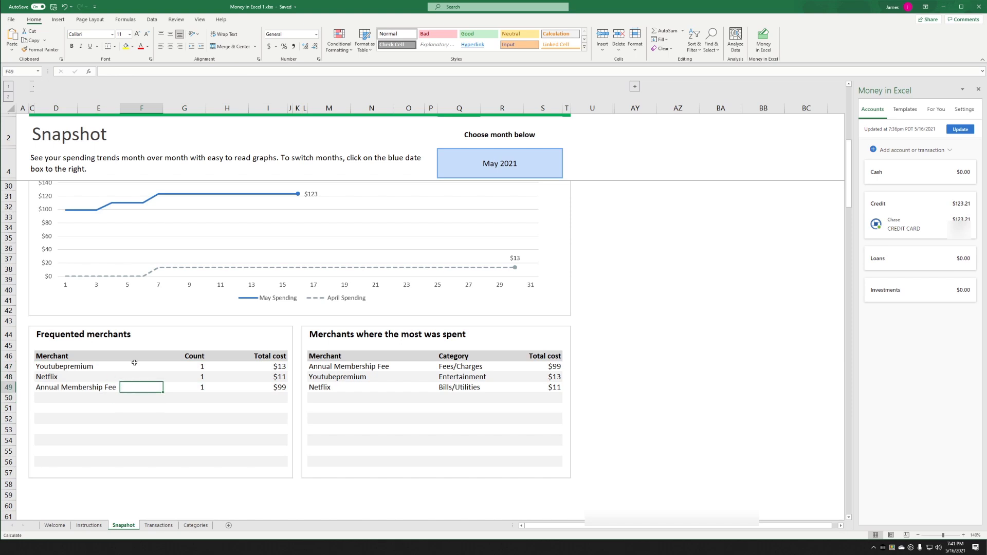
{"action": "left_click_drag", "start_coordinate": [334, 367], "coordinate": [561, 389]}
{"action": "scroll", "coordinate": [545, 391], "scroll_direction": "up", "scroll_amount": 3}
{"action": "scroll", "coordinate": [545, 390], "scroll_direction": "up", "scroll_amount": 5}
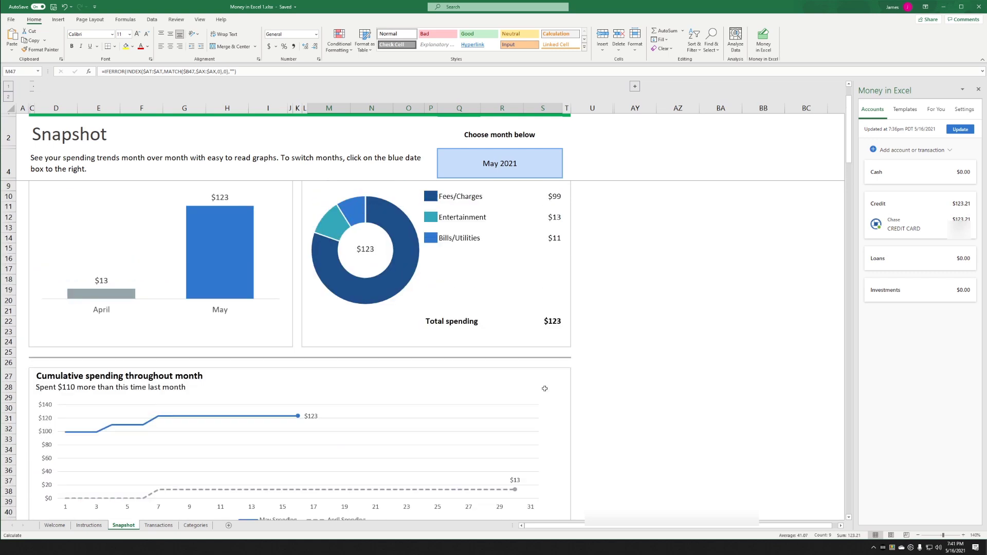
View the Snapshot spending for other months by choosing April 2021, February 2021 and October 2020 in turn.
{"action": "left_click", "coordinate": [560, 174]}
{"action": "left_click", "coordinate": [565, 175]}
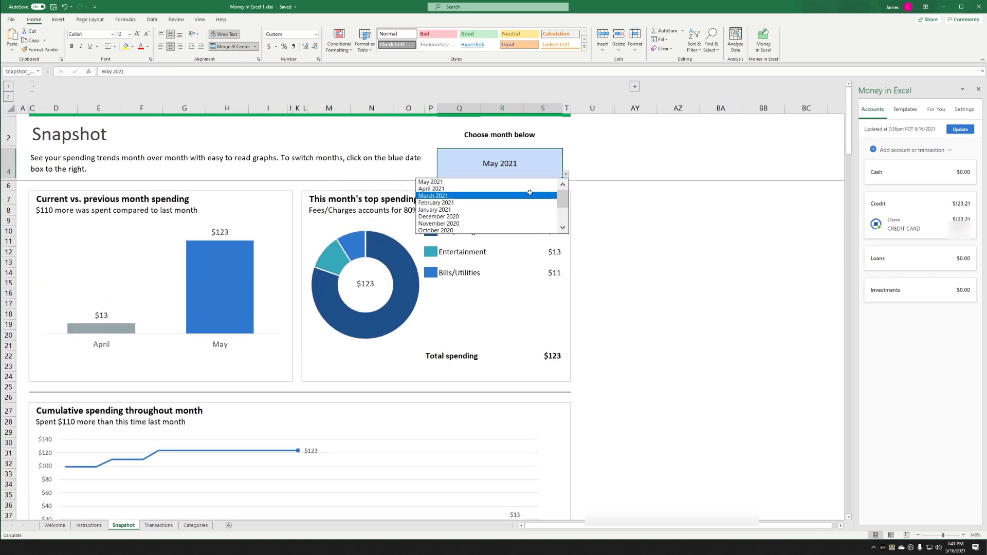
{"action": "left_click", "coordinate": [442, 195]}
{"action": "scroll", "coordinate": [527, 285], "scroll_direction": "down", "scroll_amount": 2}
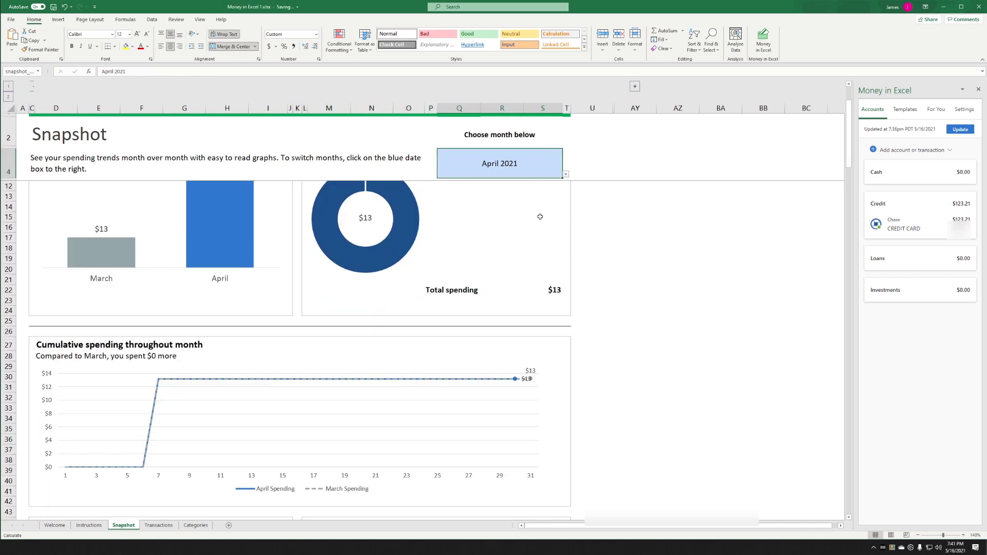
{"action": "scroll", "coordinate": [540, 216], "scroll_direction": "up", "scroll_amount": 1}
{"action": "left_click", "coordinate": [566, 174]}
{"action": "left_click", "coordinate": [442, 196]}
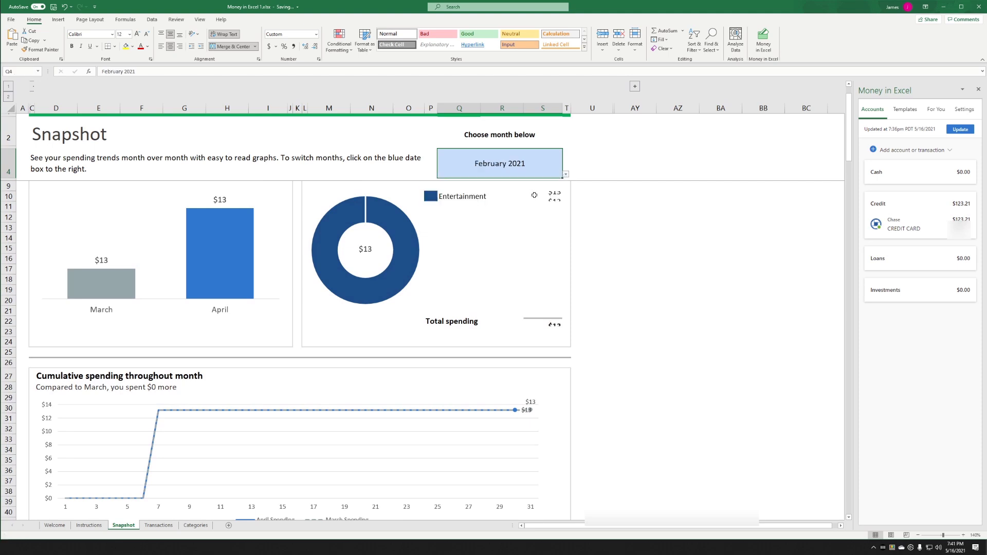
{"action": "left_click", "coordinate": [565, 175]}
{"action": "left_click", "coordinate": [447, 209]}
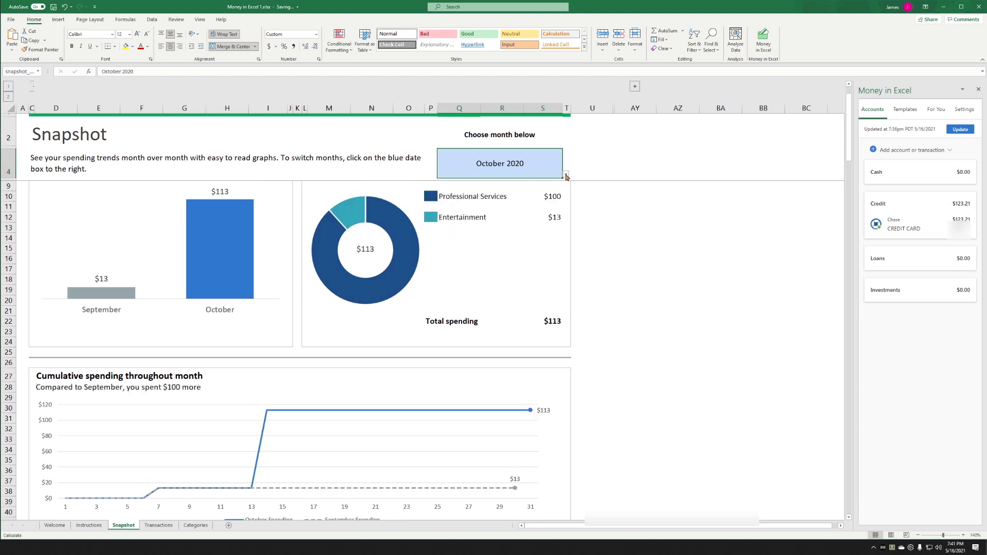
Return the Snapshot month from October 2020 to May 2021.
{"action": "left_click", "coordinate": [566, 177]}
{"action": "left_click", "coordinate": [564, 185]}
{"action": "left_click", "coordinate": [564, 185]}
{"action": "left_click", "coordinate": [564, 186]}
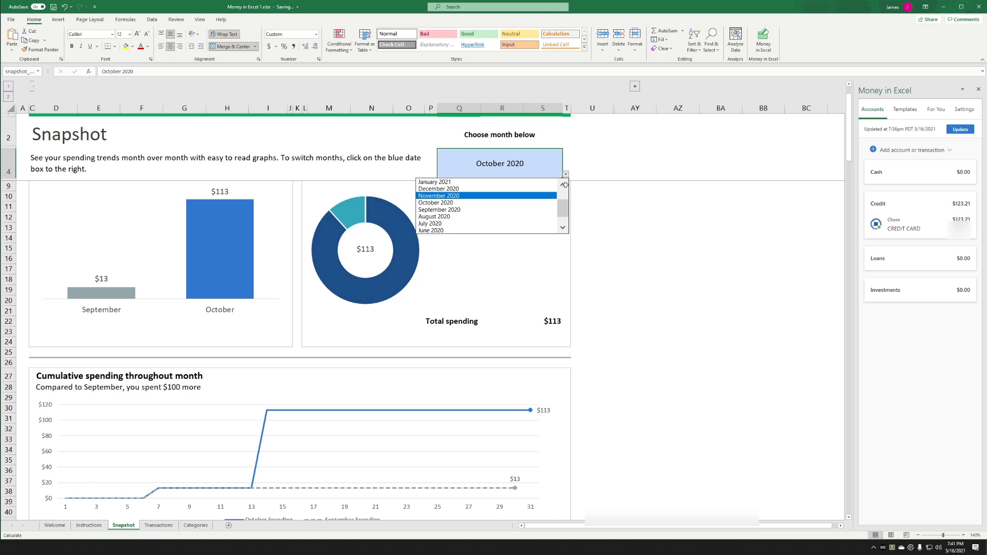
{"action": "left_click", "coordinate": [564, 185]}
{"action": "left_click", "coordinate": [565, 185]}
{"action": "left_click", "coordinate": [509, 183]}
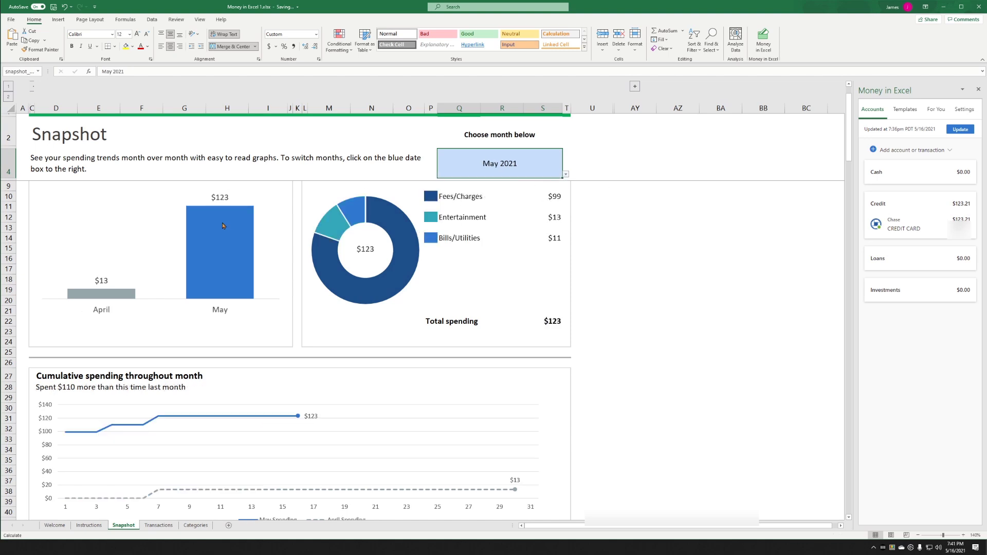
Add the Recurring expenses template to the workbook, keeping the Youtubepremium subscription selected for watching.
{"action": "left_click", "coordinate": [157, 526]}
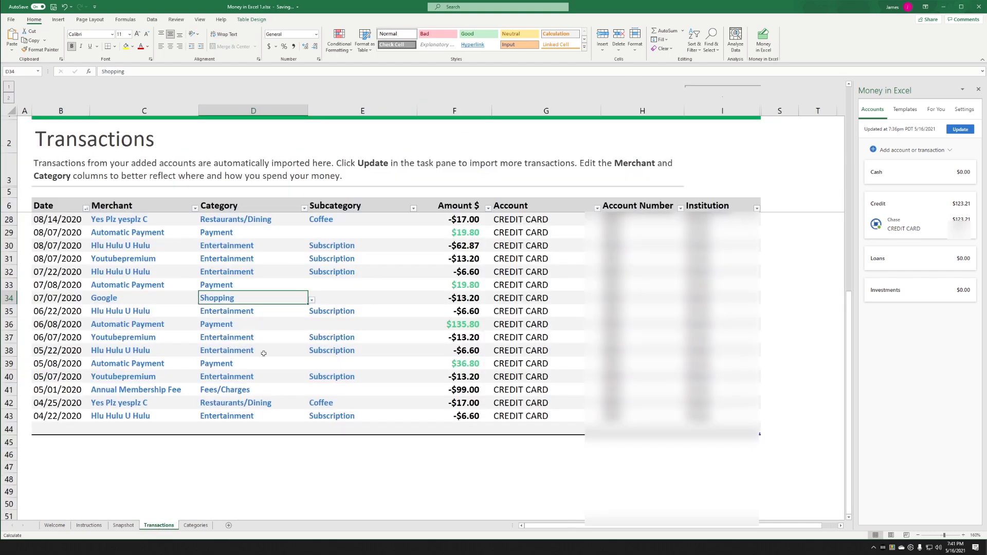
{"action": "left_click", "coordinate": [196, 526]}
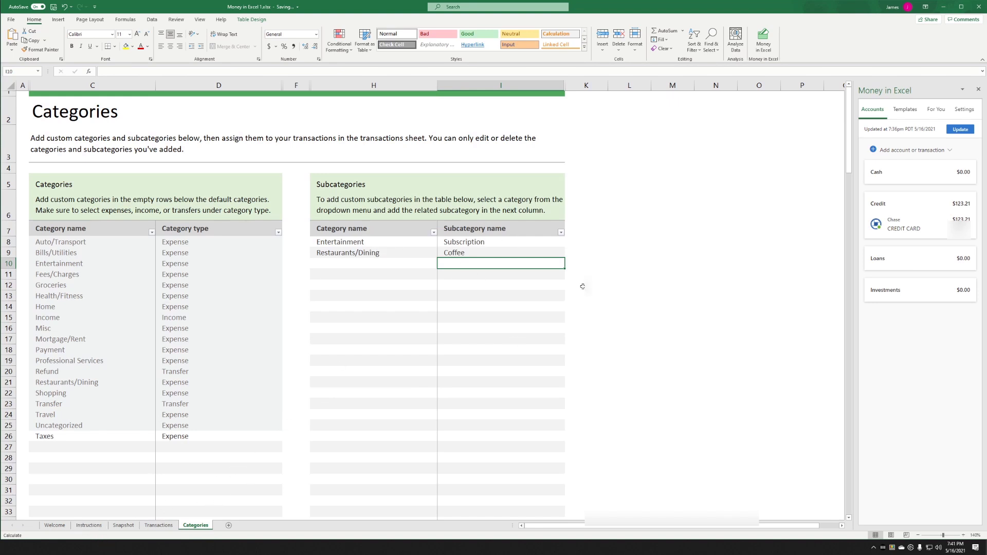
{"action": "left_click", "coordinate": [911, 110]}
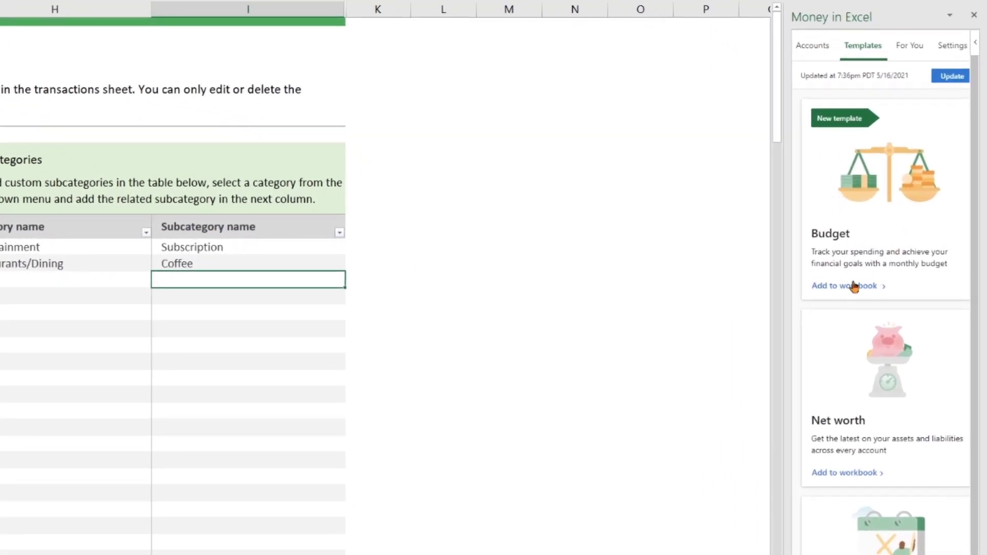
{"action": "scroll", "coordinate": [854, 290], "scroll_direction": "down", "scroll_amount": 1}
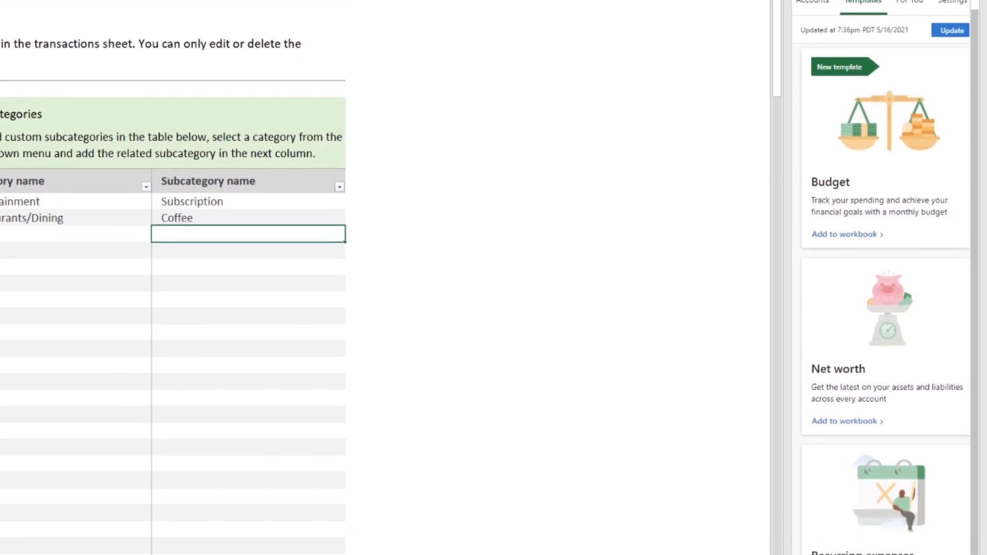
{"action": "left_click", "coordinate": [851, 512]}
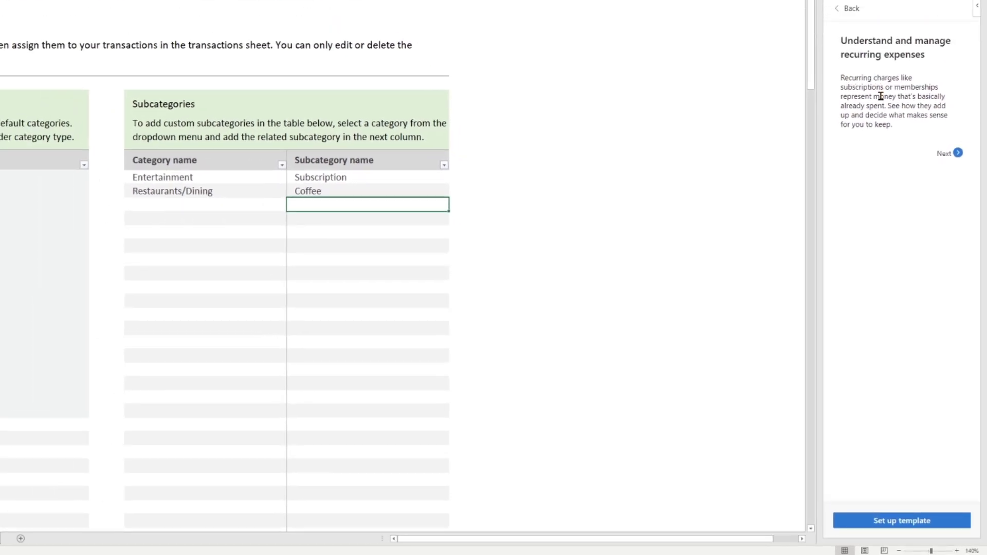
{"action": "left_click", "coordinate": [913, 520]}
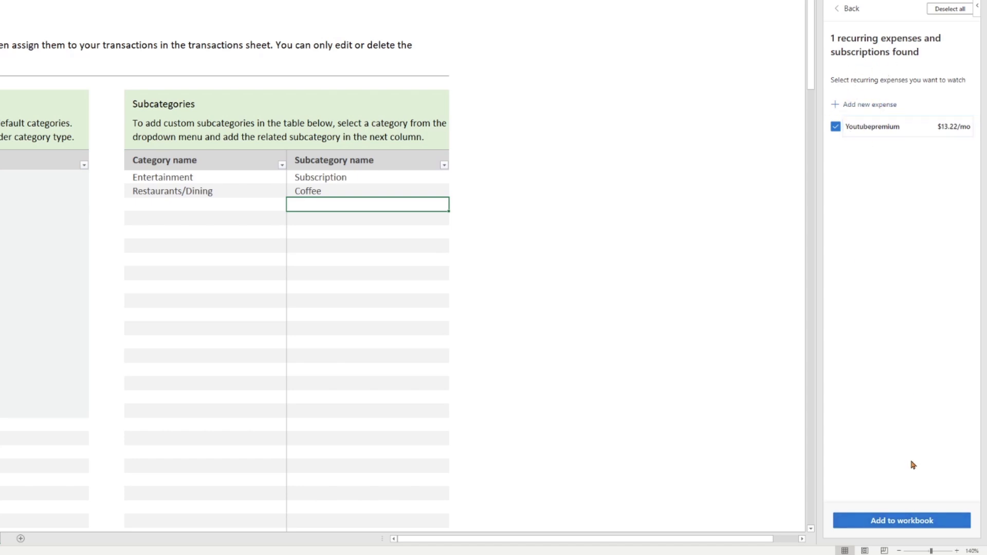
{"action": "left_click", "coordinate": [928, 521]}
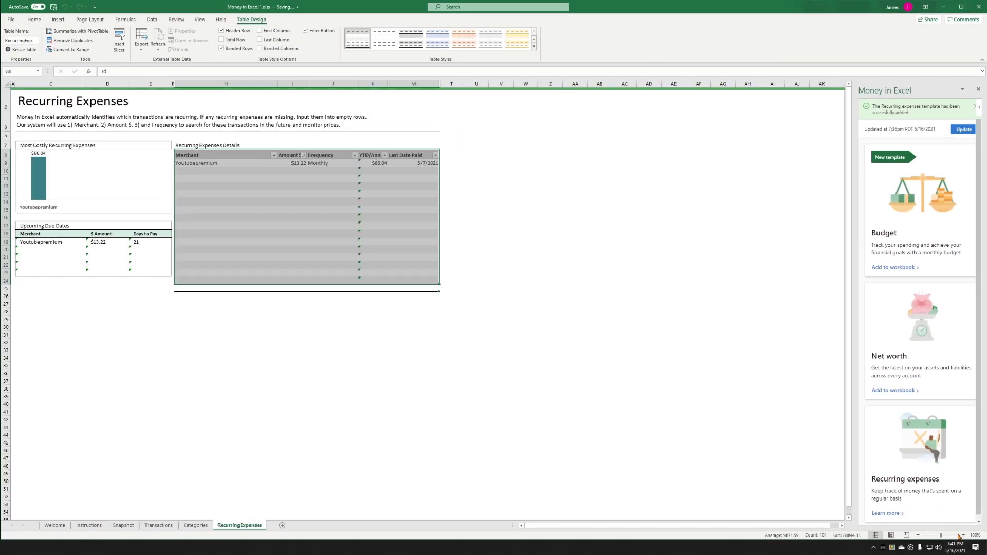
Examine the Youtubepremium entry on the Recurring Expenses sheet, including its chart, amount, frequency and last date paid.
{"action": "left_click", "coordinate": [963, 535]}
{"action": "left_click", "coordinate": [963, 536]}
{"action": "left_click", "coordinate": [962, 535]}
{"action": "left_click", "coordinate": [962, 536]}
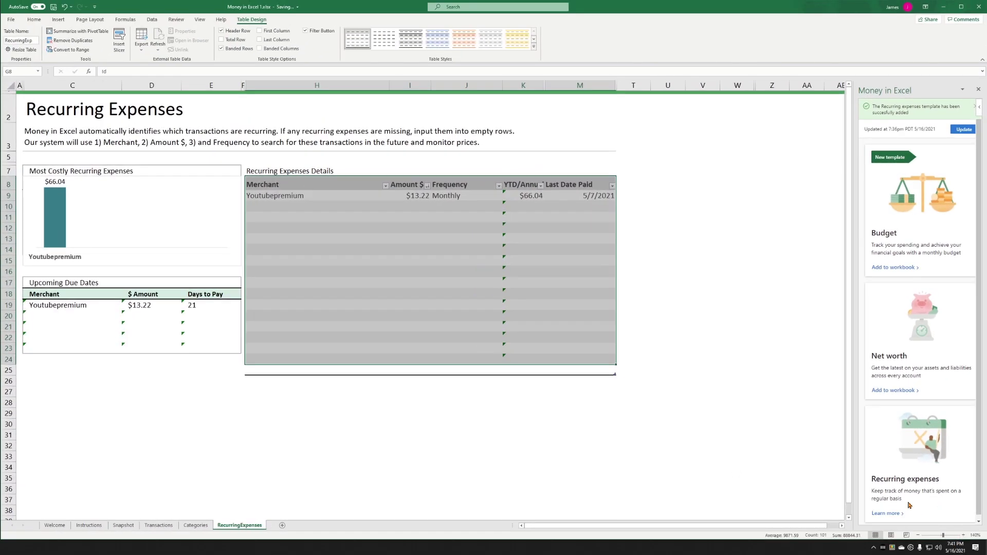
{"action": "left_click", "coordinate": [633, 370]}
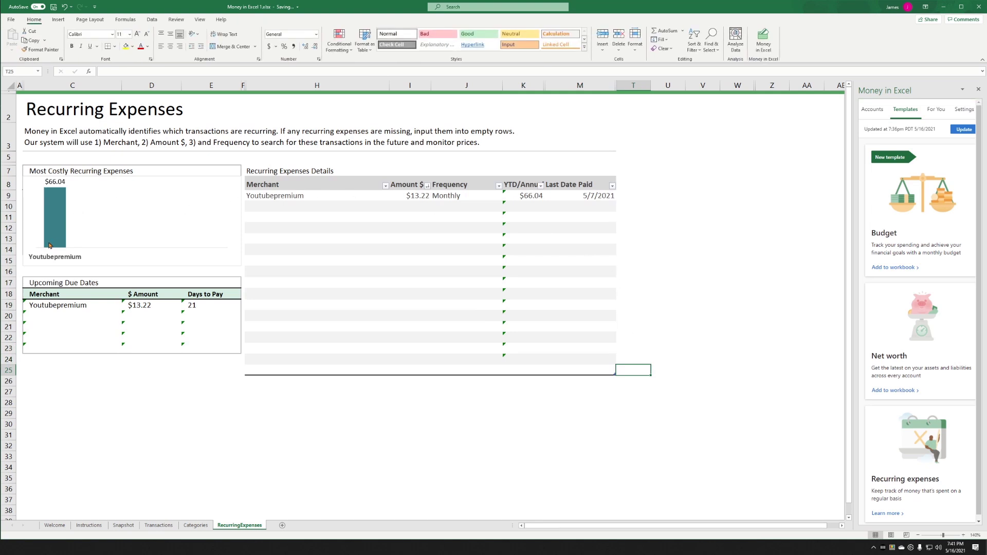
{"action": "mouse_move", "coordinate": [50, 208]}
{"action": "left_click", "coordinate": [322, 195]}
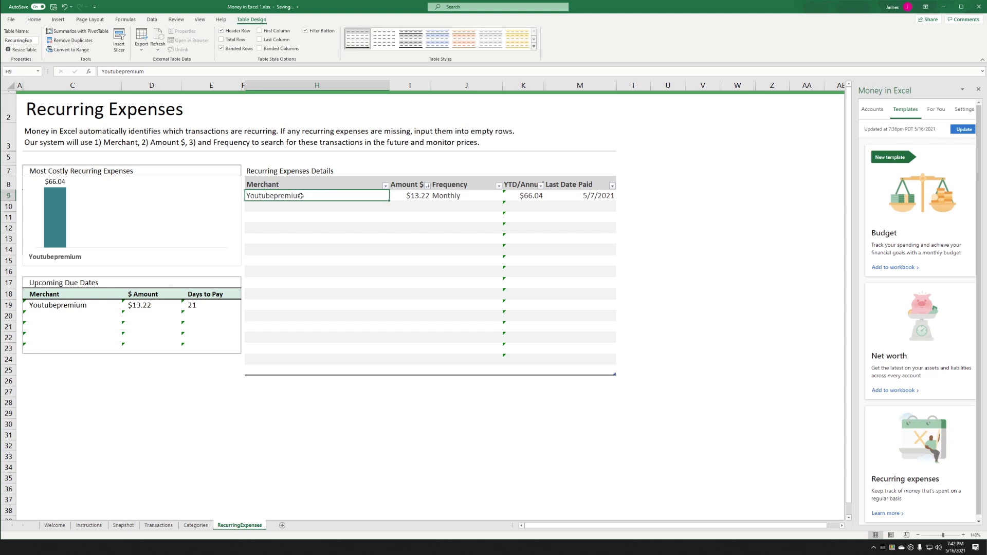
{"action": "left_click_drag", "start_coordinate": [301, 196], "coordinate": [538, 196]}
{"action": "left_click", "coordinate": [588, 197]}
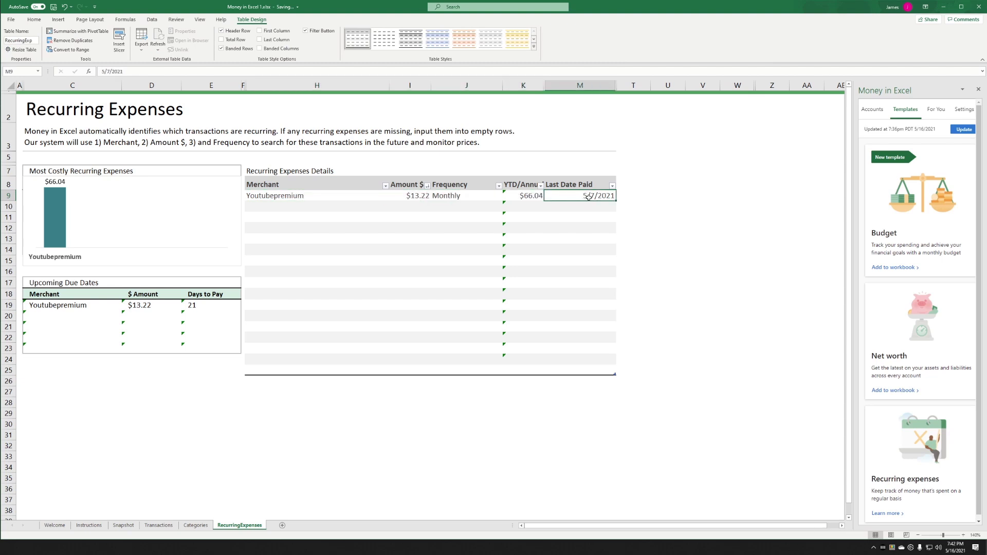
{"action": "left_click", "coordinate": [479, 198]}
{"action": "left_click", "coordinate": [410, 196]}
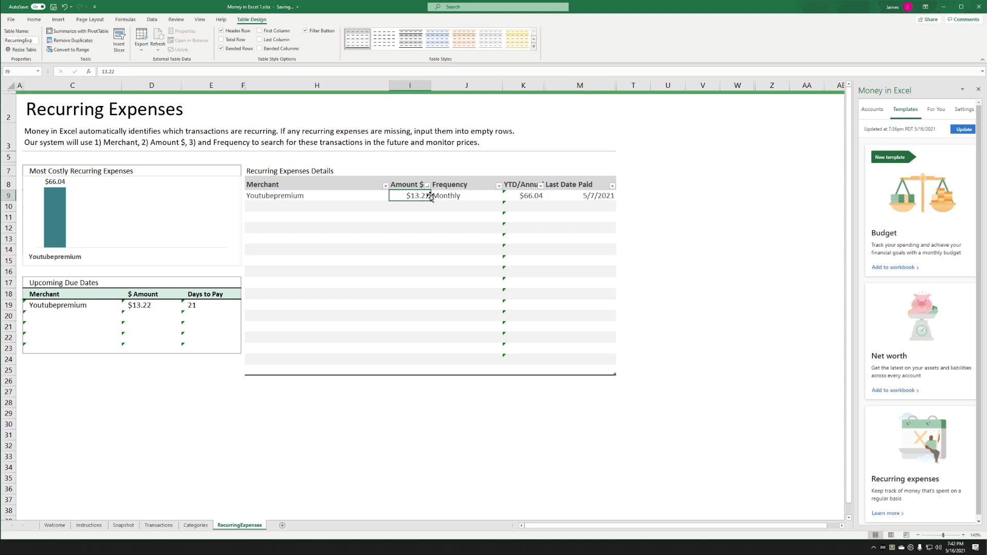
{"action": "left_click", "coordinate": [423, 215]}
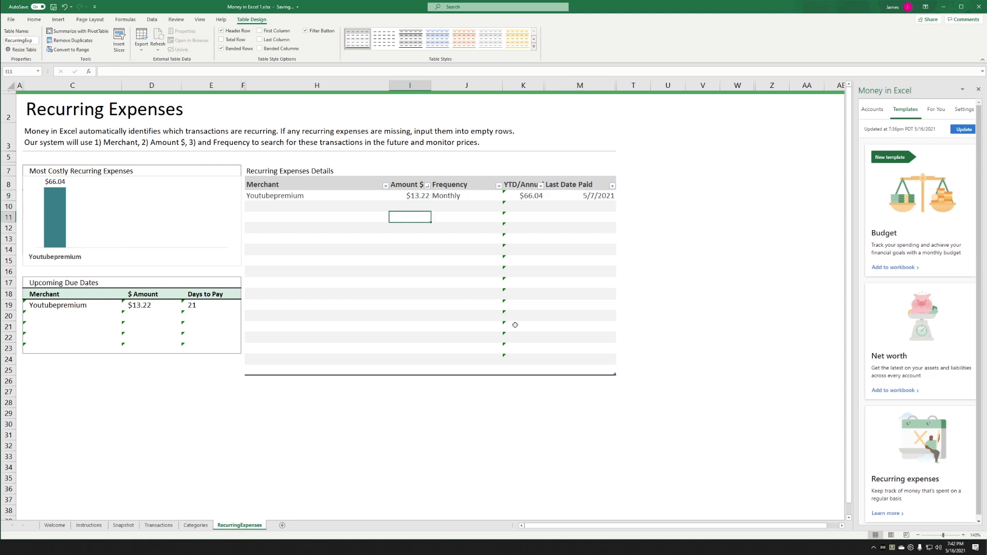
Add the Net worth template to the workbook.
{"action": "left_click", "coordinate": [896, 393]}
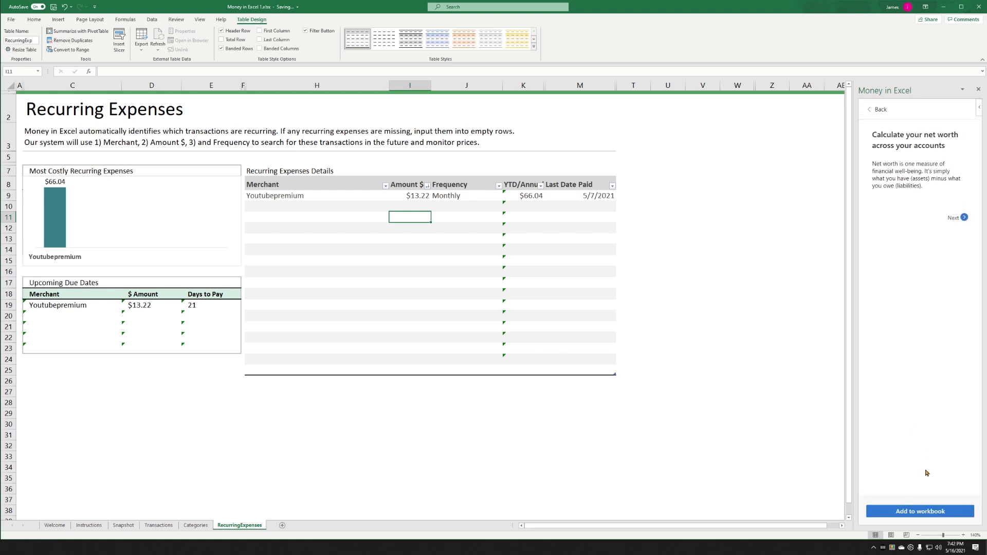
{"action": "left_click", "coordinate": [928, 510]}
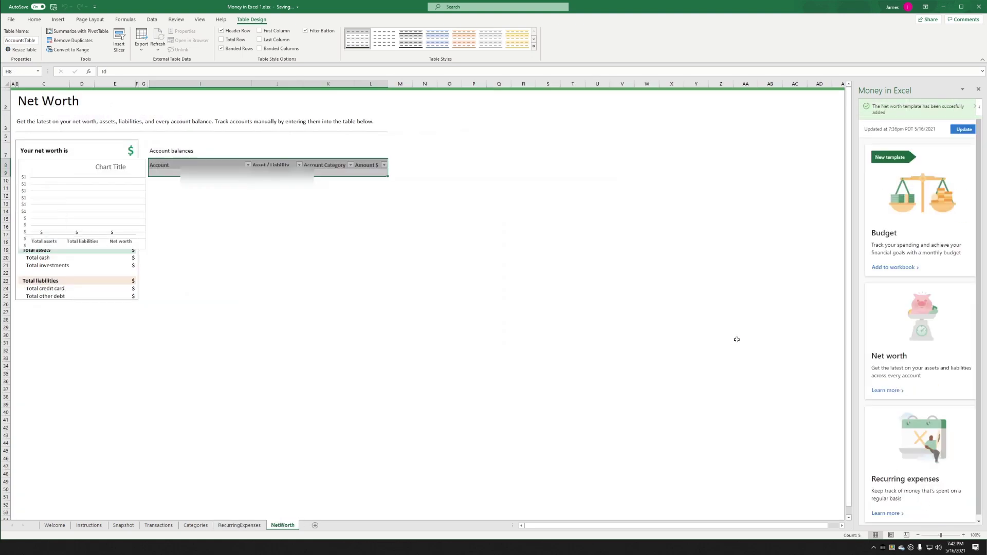
{"action": "left_click", "coordinate": [964, 536]}
{"action": "left_click", "coordinate": [964, 535]}
{"action": "left_click", "coordinate": [964, 535]}
{"action": "left_click", "coordinate": [964, 535]}
{"action": "left_click", "coordinate": [964, 536]}
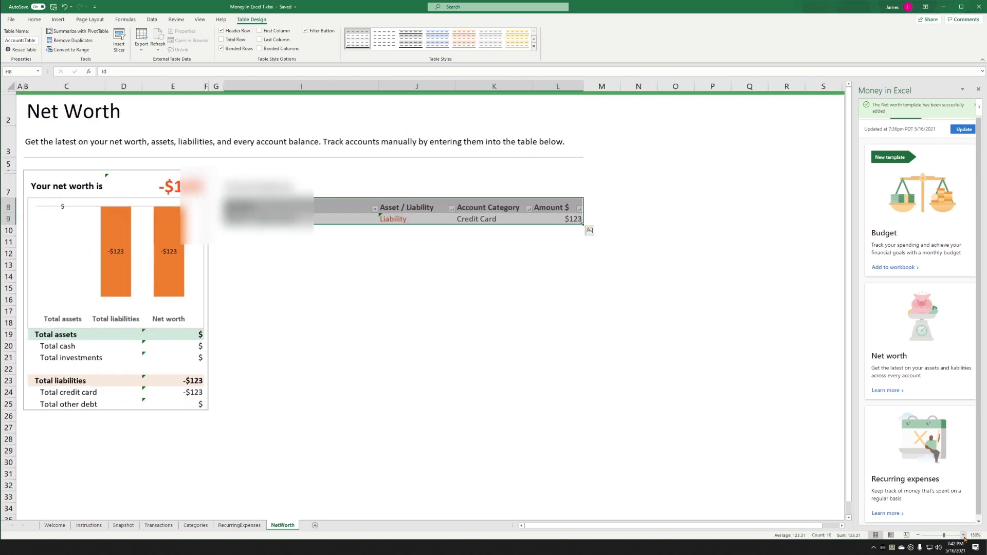
Examine the total credit card figure and the account's liability entry on the Net Worth sheet, and view the connected accounts.
{"action": "left_click", "coordinate": [345, 230]}
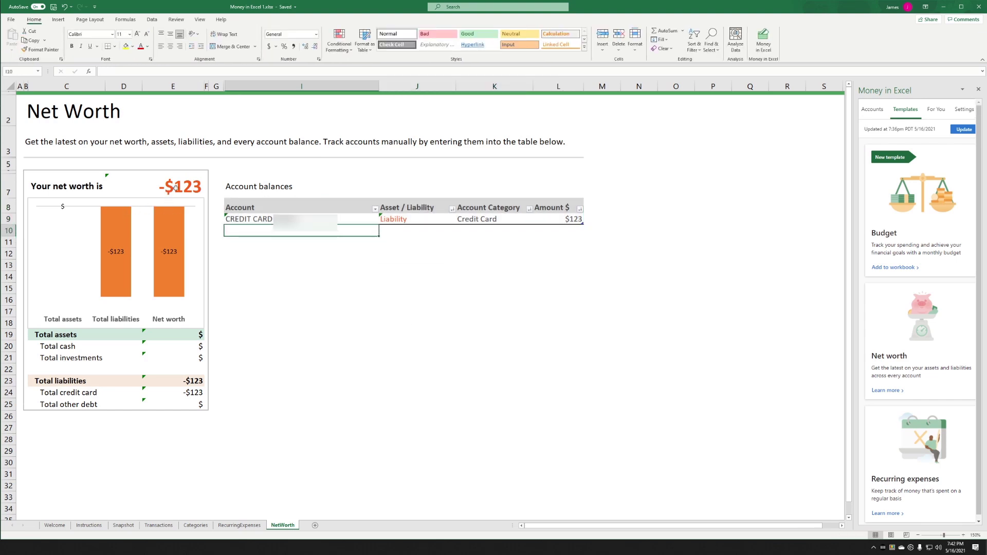
{"action": "left_click", "coordinate": [123, 392]}
{"action": "left_click", "coordinate": [176, 392]}
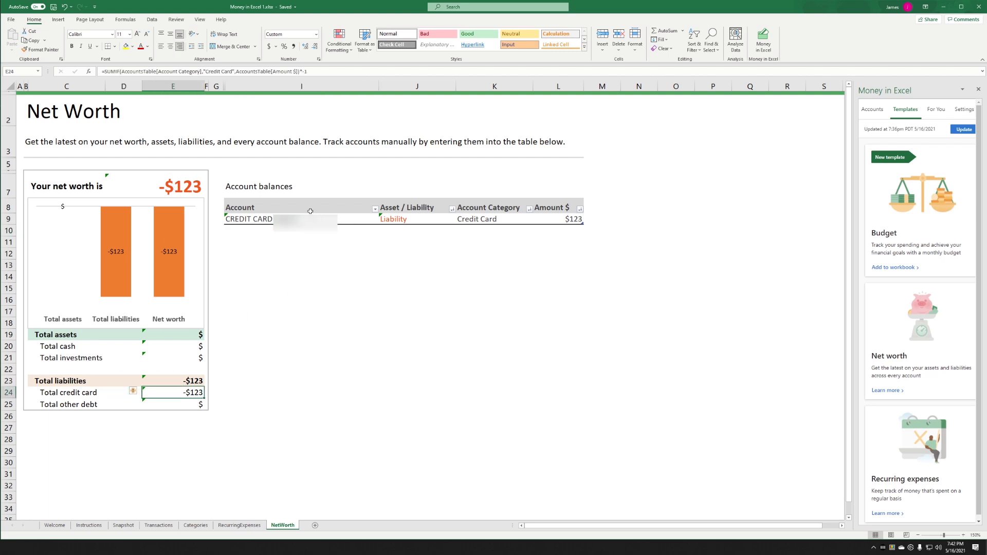
{"action": "left_click", "coordinate": [426, 215]}
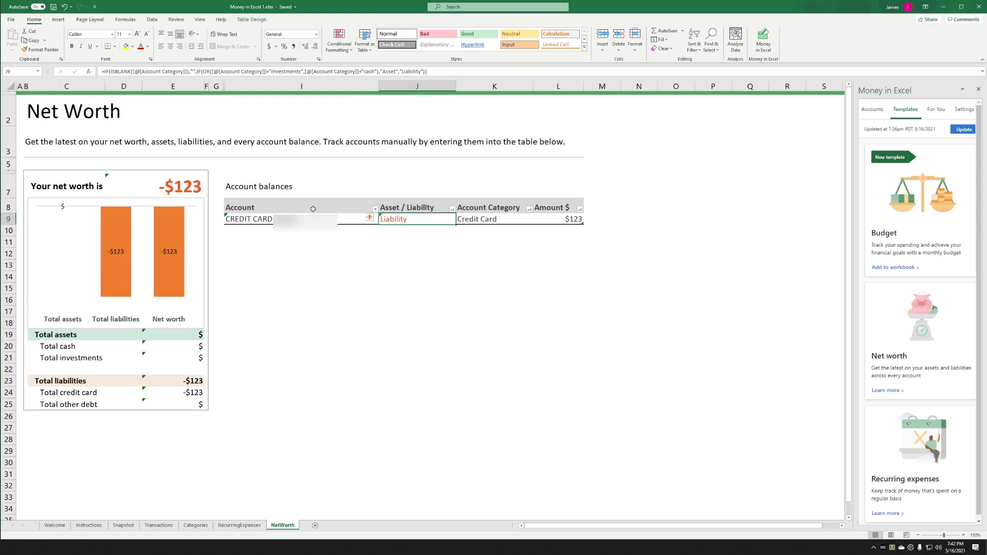
{"action": "left_click", "coordinate": [873, 110]}
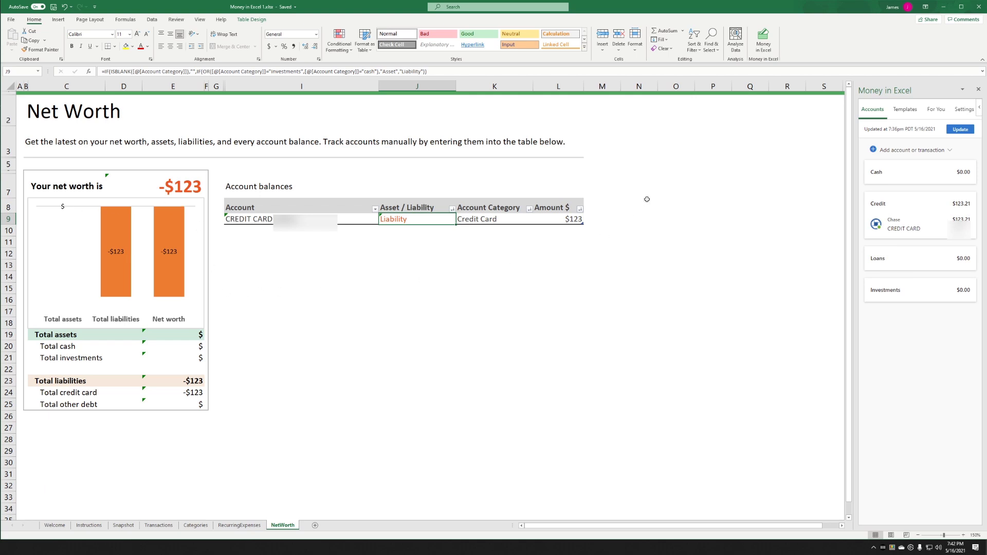
Add the Budget template to the workbook.
{"action": "left_click", "coordinate": [905, 110]}
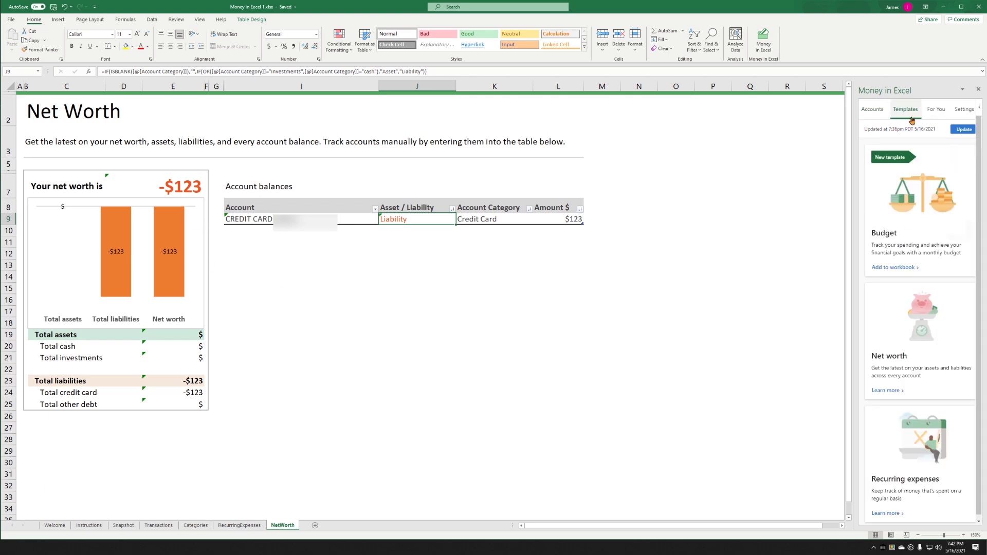
{"action": "left_click", "coordinate": [904, 268]}
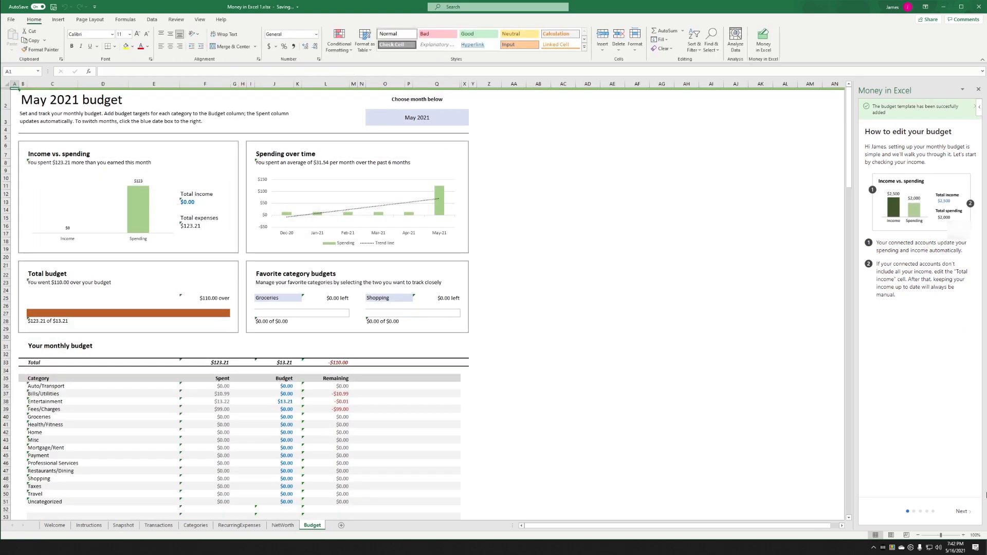
{"action": "left_click", "coordinate": [963, 536]}
{"action": "left_click", "coordinate": [963, 535]}
{"action": "left_click", "coordinate": [963, 536]}
{"action": "left_click", "coordinate": [963, 536]}
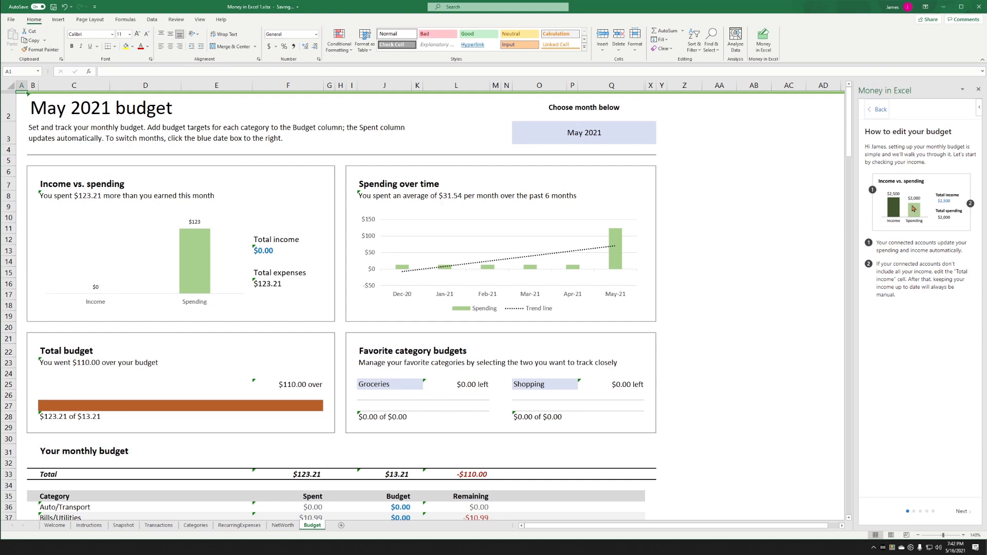
Go through the guide on editing the budget to its last page and finish it.
{"action": "left_click", "coordinate": [961, 513]}
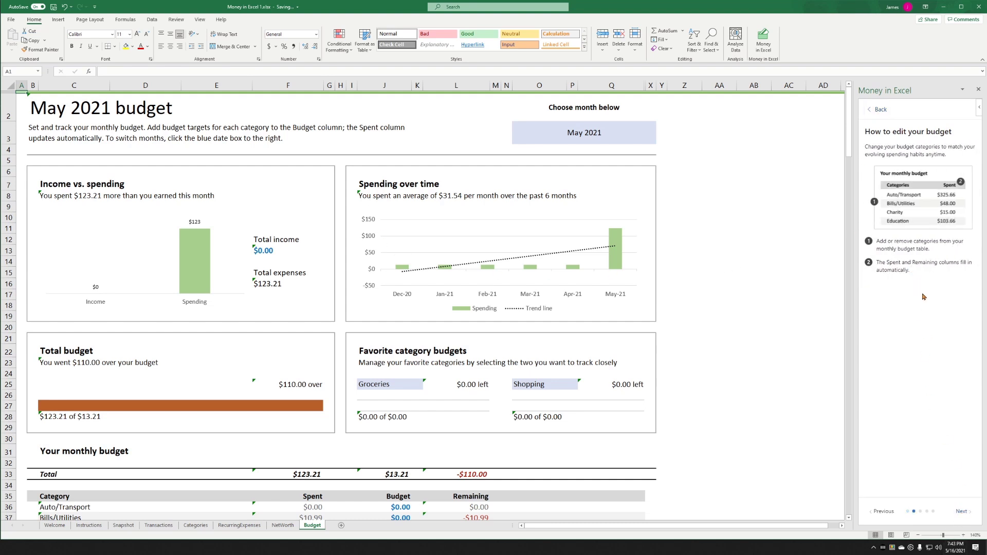
{"action": "left_click", "coordinate": [961, 512]}
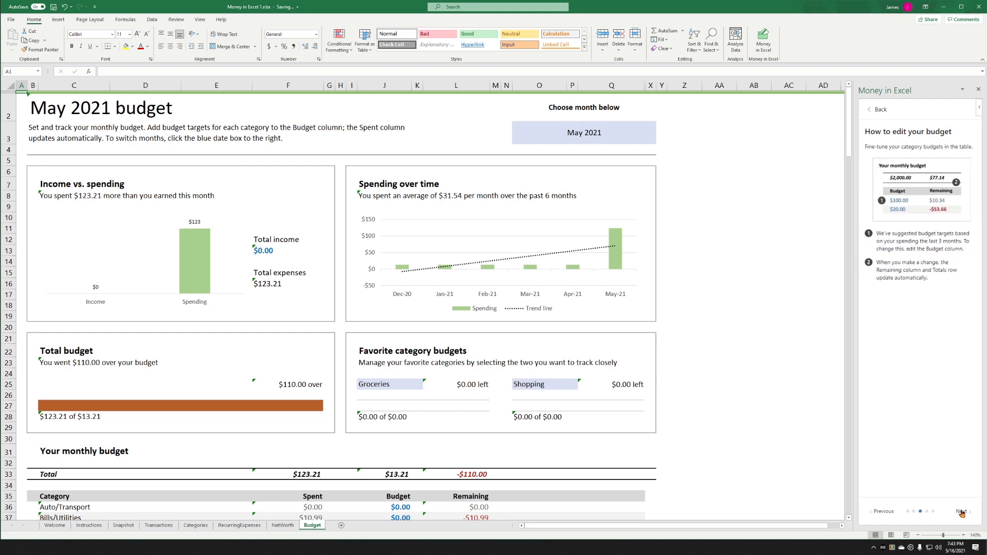
{"action": "left_click", "coordinate": [962, 513]}
{"action": "left_click", "coordinate": [961, 512]}
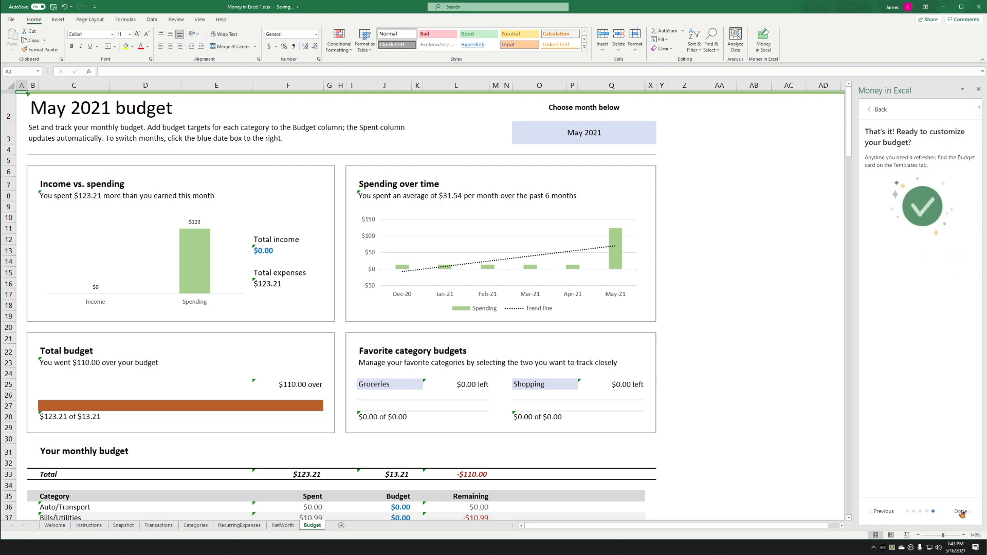
{"action": "left_click", "coordinate": [962, 515]}
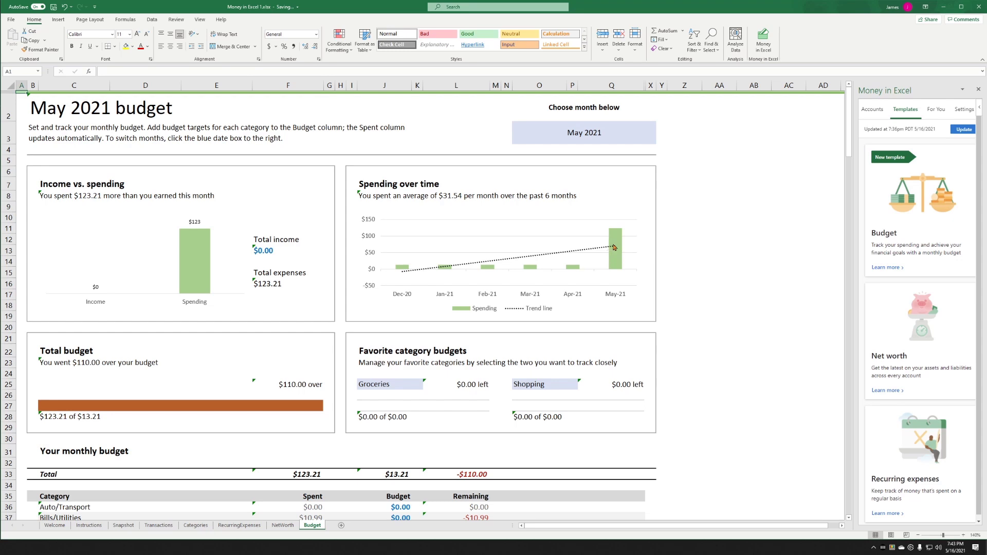
Examine the spent, budget and remaining amounts for Bills/Utilities and Fees/Charges in the monthly budget table.
{"action": "scroll", "coordinate": [373, 388], "scroll_direction": "down", "scroll_amount": 4}
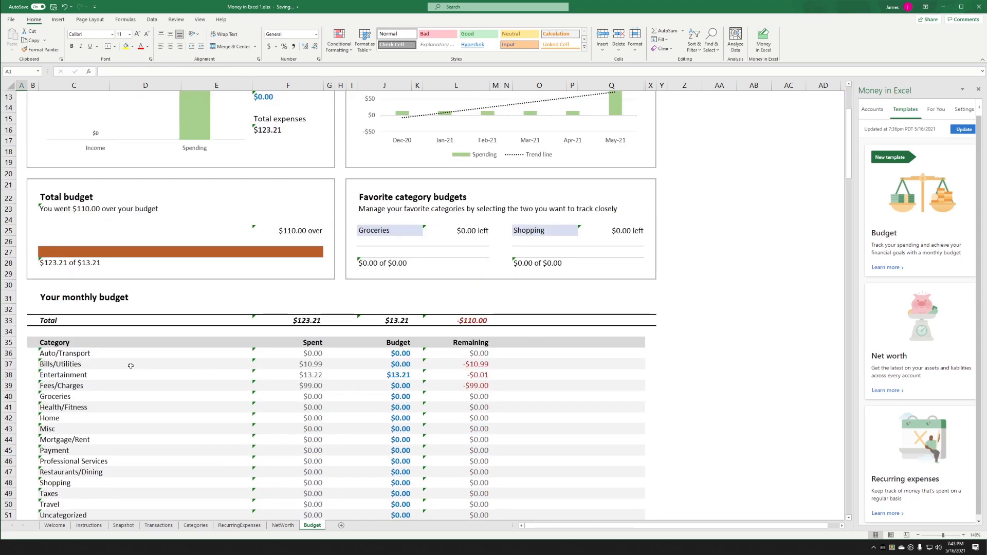
{"action": "left_click_drag", "start_coordinate": [131, 365], "coordinate": [484, 365]}
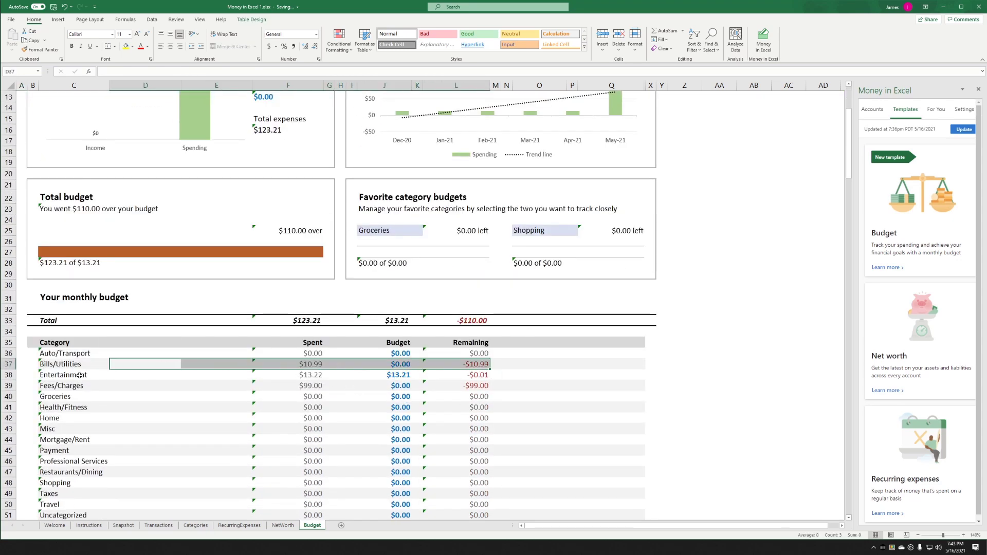
{"action": "left_click_drag", "start_coordinate": [77, 386], "coordinate": [488, 386]}
{"action": "scroll", "coordinate": [461, 385], "scroll_direction": "down", "scroll_amount": 3}
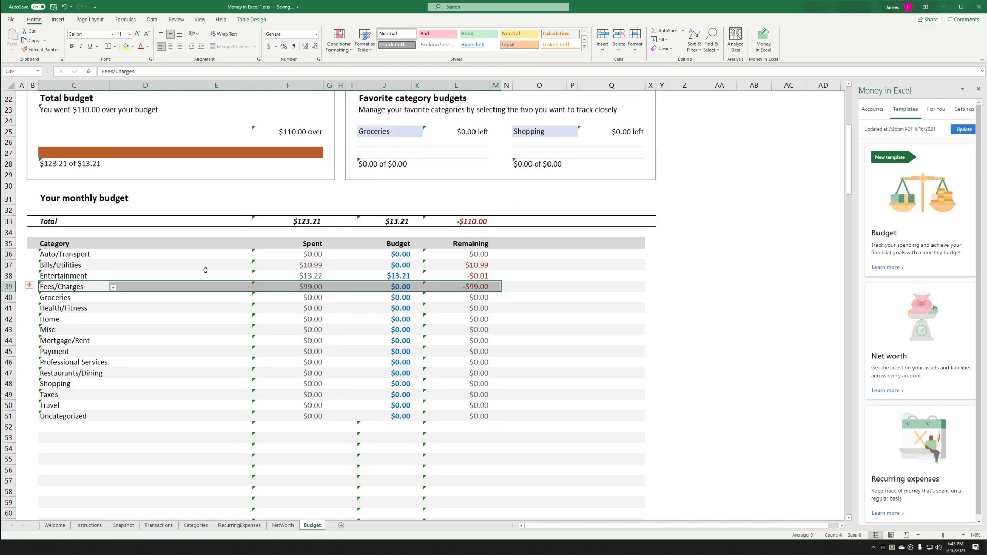
{"action": "scroll", "coordinate": [133, 422], "scroll_direction": "down", "scroll_amount": 1}
{"action": "scroll", "coordinate": [134, 419], "scroll_direction": "up", "scroll_amount": 6}
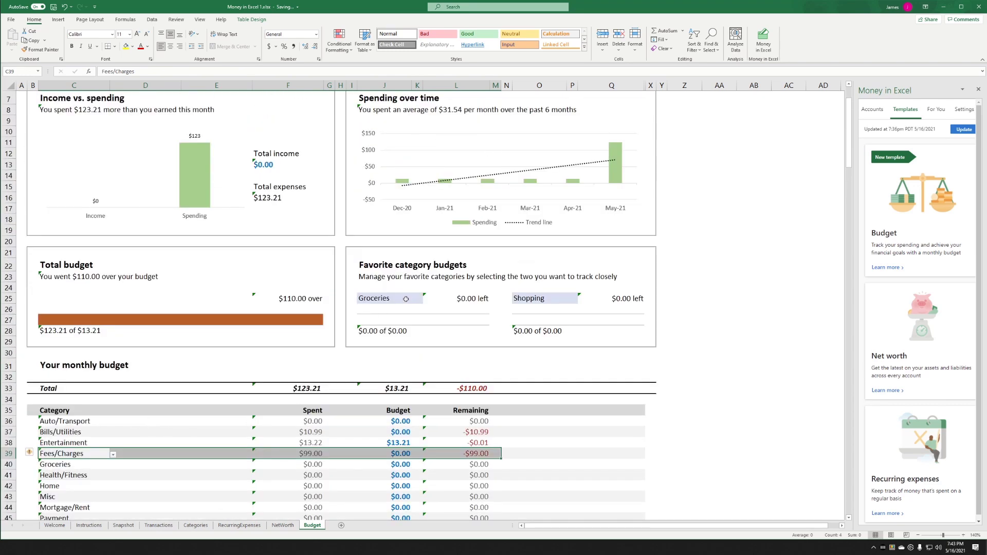
Change the Groceries favorite category budget on the Budget sheet to Entertainment.
{"action": "left_click", "coordinate": [405, 299]}
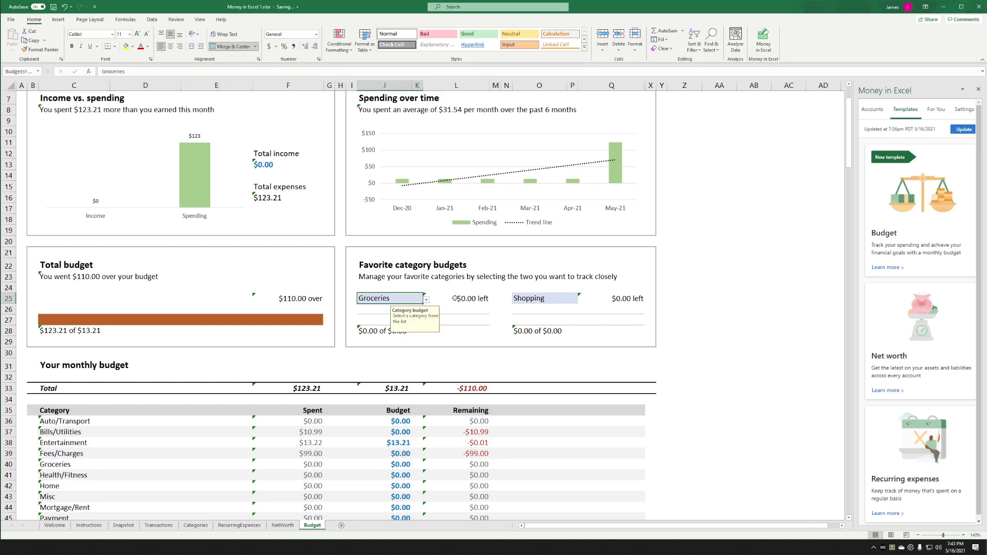
{"action": "left_click", "coordinate": [427, 299]}
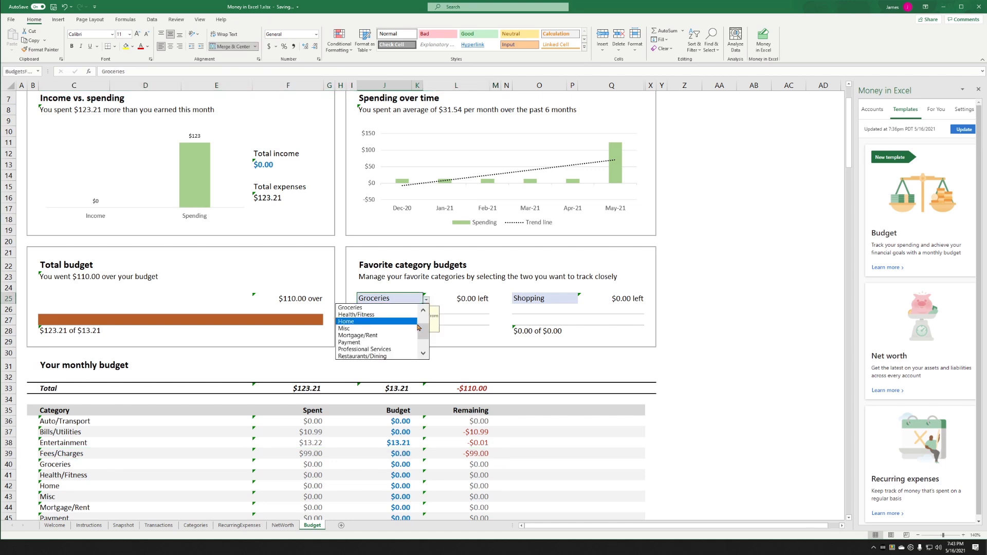
{"action": "left_click_drag", "start_coordinate": [423, 336], "coordinate": [423, 325]}
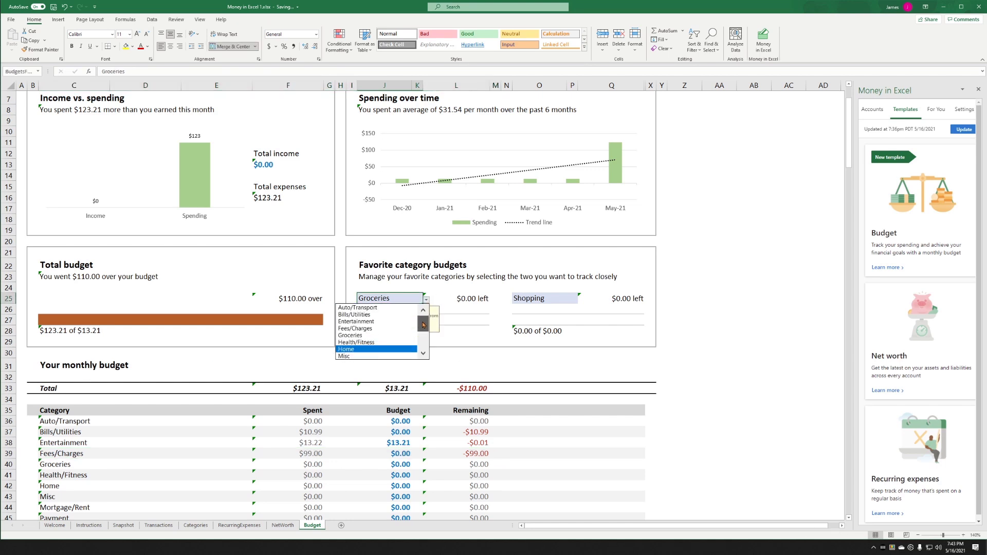
{"action": "left_click", "coordinate": [379, 322]}
{"action": "left_click", "coordinate": [483, 354]}
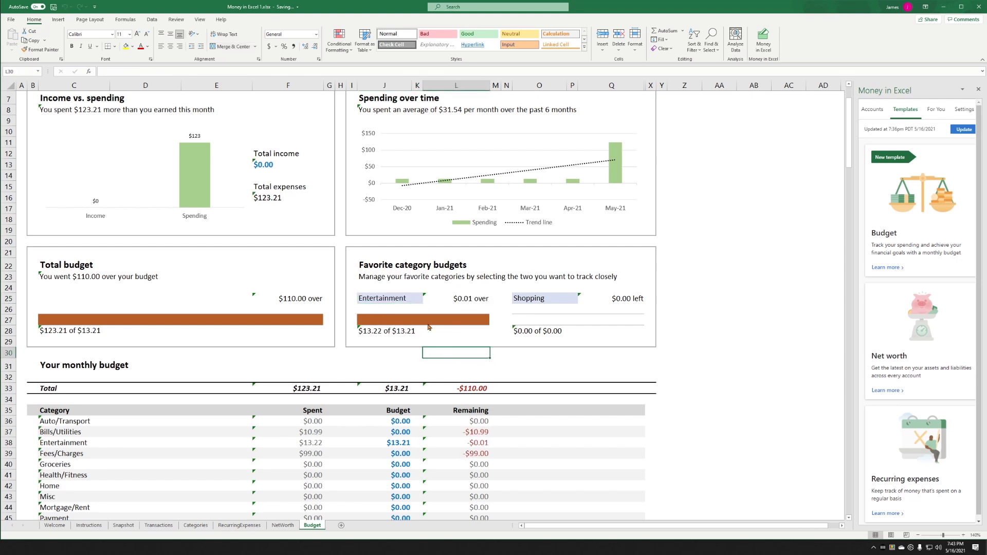
Change the Shopping favorite category budget on the Budget sheet to Restaurants/Dining.
{"action": "left_click", "coordinate": [570, 299]}
{"action": "left_click", "coordinate": [581, 301]}
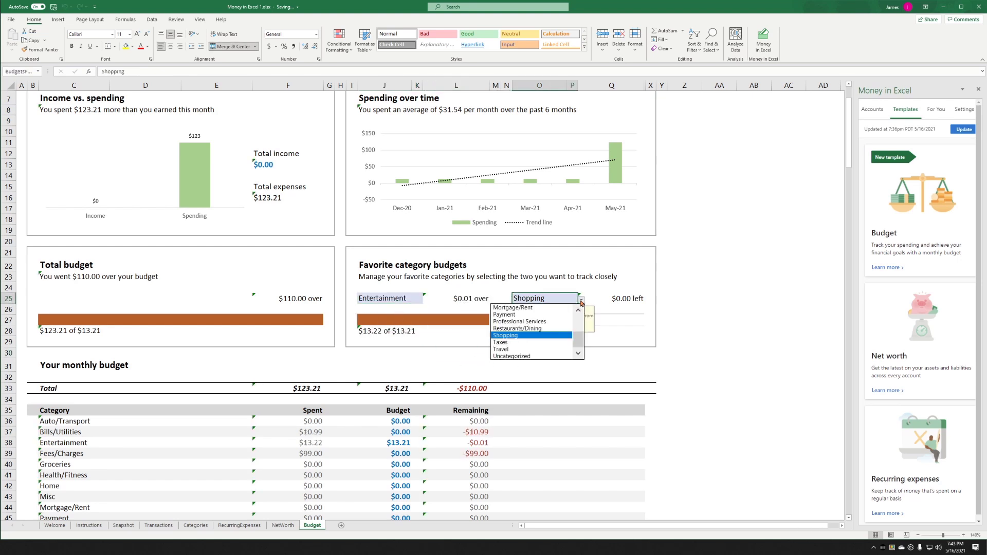
{"action": "left_click", "coordinate": [519, 329]}
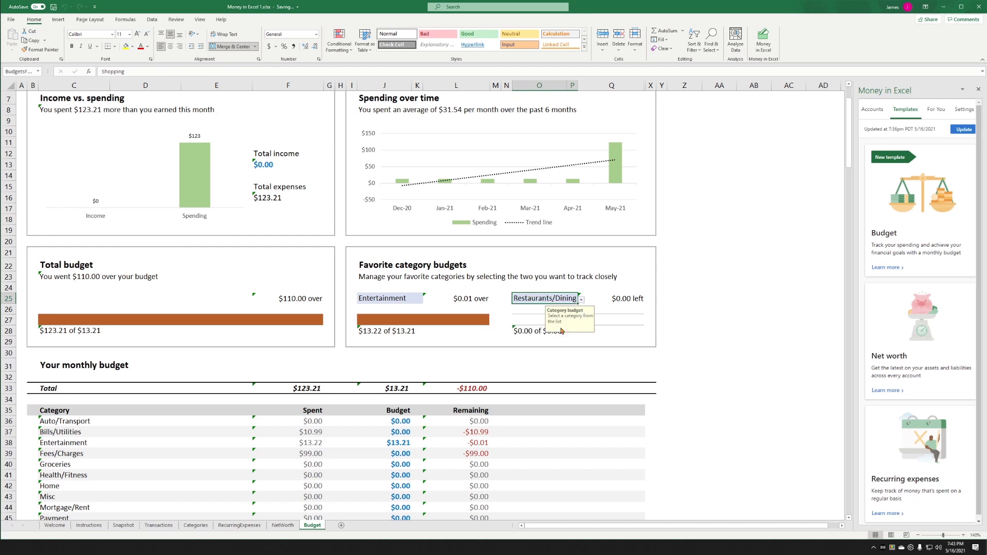
{"action": "left_click", "coordinate": [747, 310]}
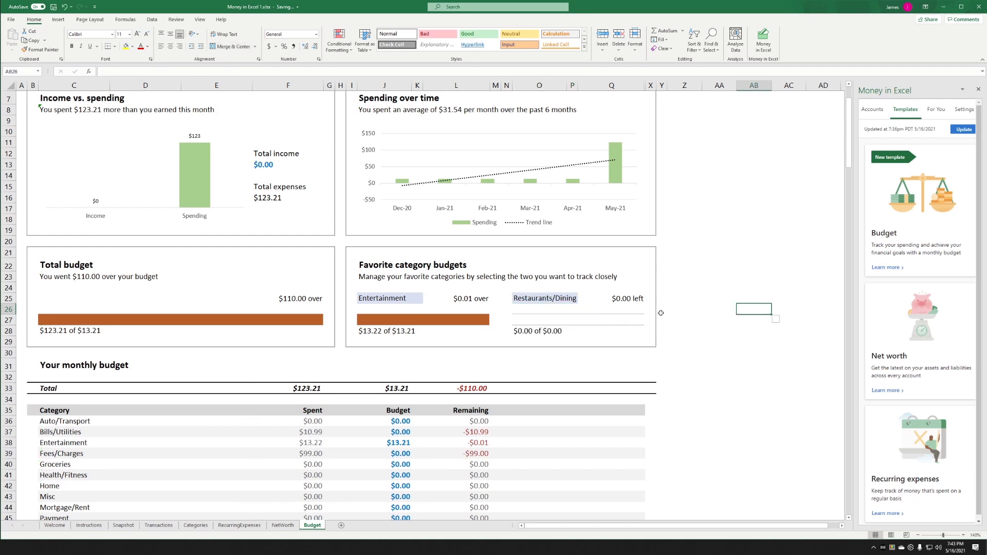
{"action": "left_click", "coordinate": [598, 302]}
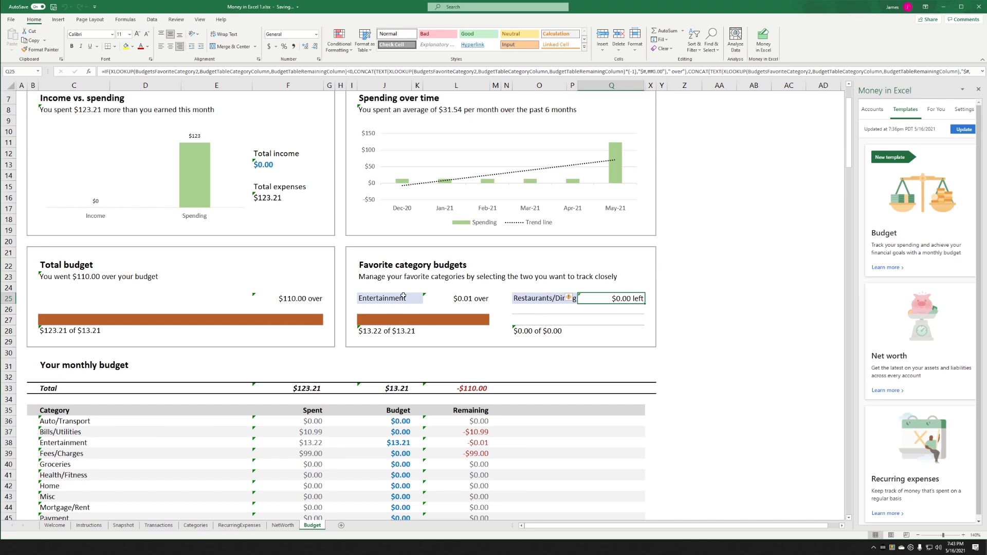
Set the Restaurants/Dining budget to $25.00 in the monthly budget table.
{"action": "scroll", "coordinate": [402, 422], "scroll_direction": "down", "scroll_amount": 4}
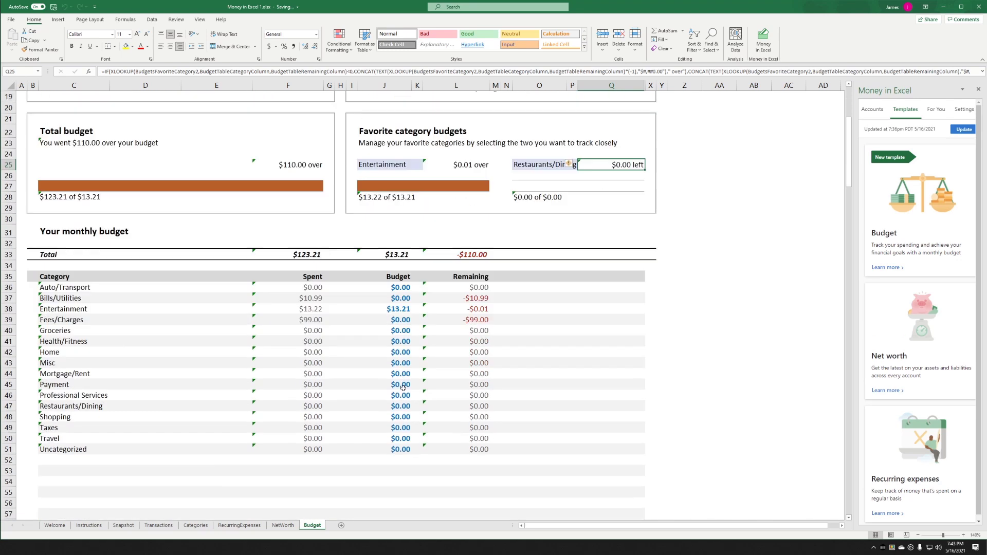
{"action": "left_click_drag", "start_coordinate": [402, 287], "coordinate": [403, 450]}
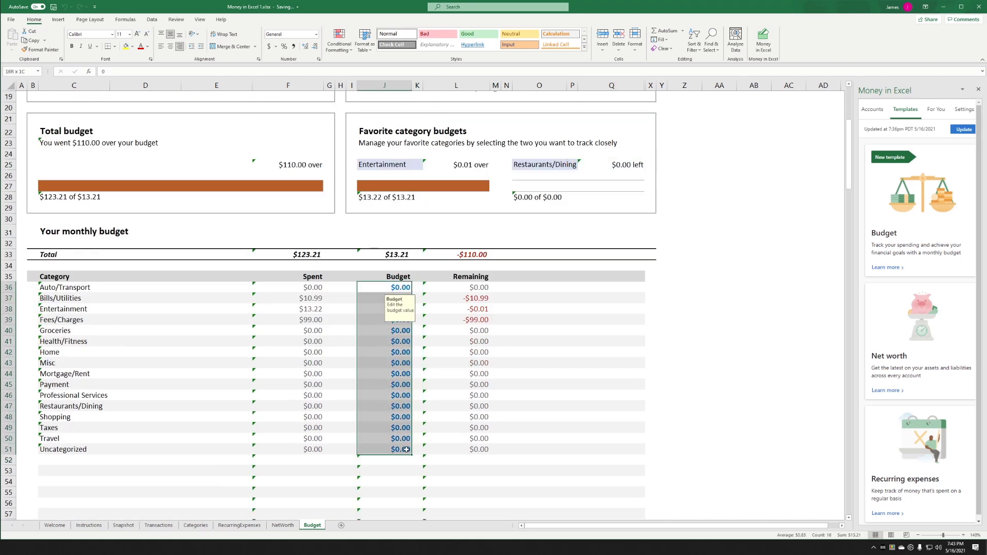
{"action": "left_click", "coordinate": [404, 447]}
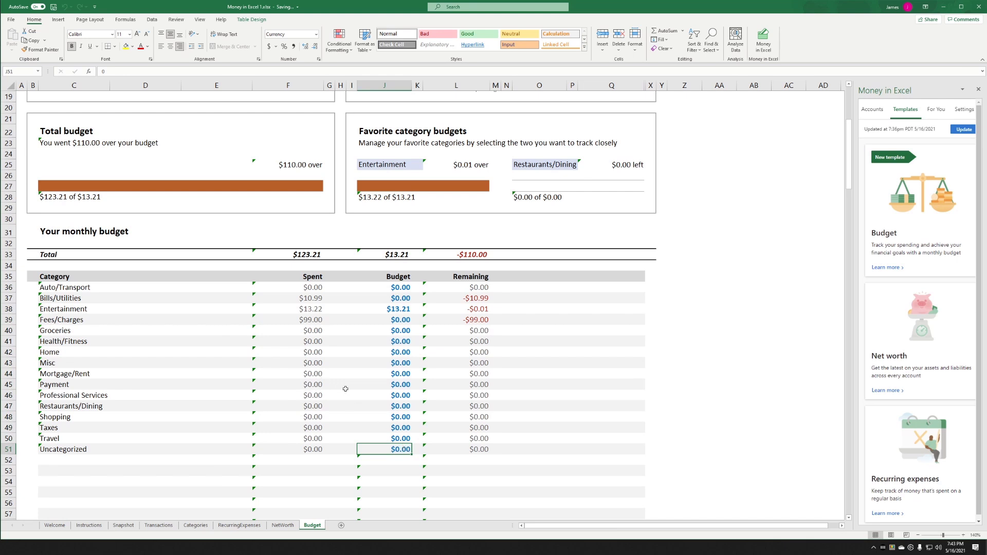
{"action": "left_click", "coordinate": [366, 405]}
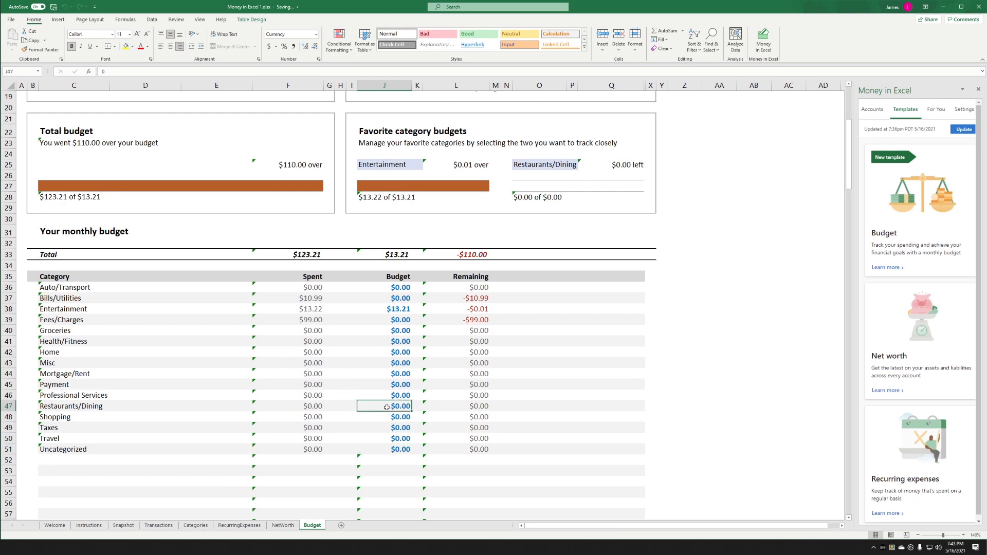
{"action": "type", "text": "25.00"}
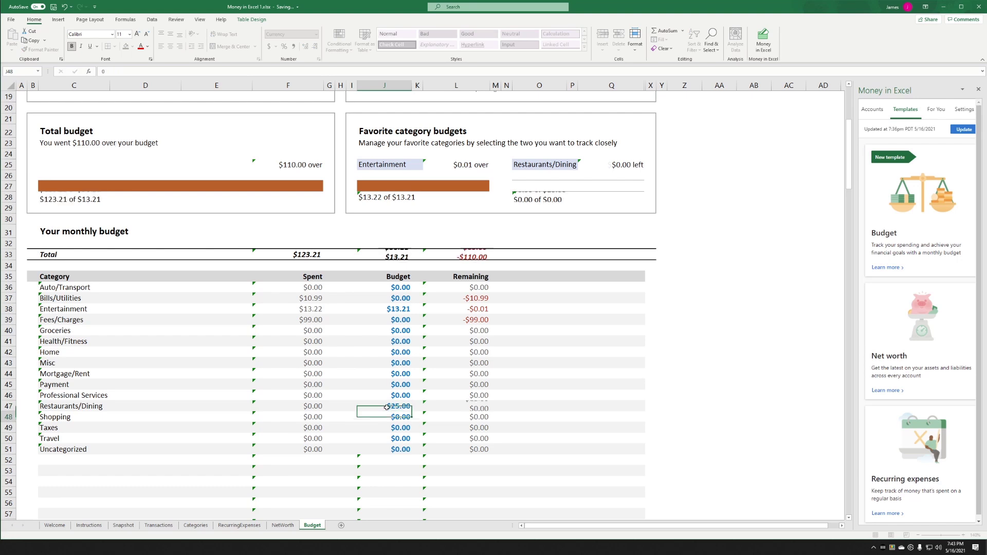
{"action": "key", "text": "Return"}
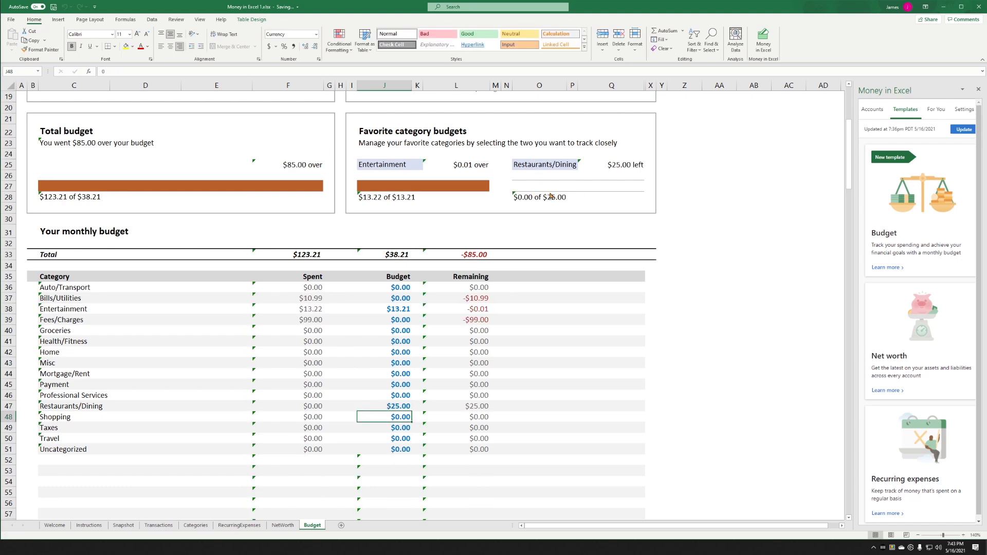
Set the Entertainment budget to $25.00 in the monthly budget table and review the sheet's budget summaries and charts.
{"action": "left_click", "coordinate": [404, 309]}
{"action": "type", "text": "25."}
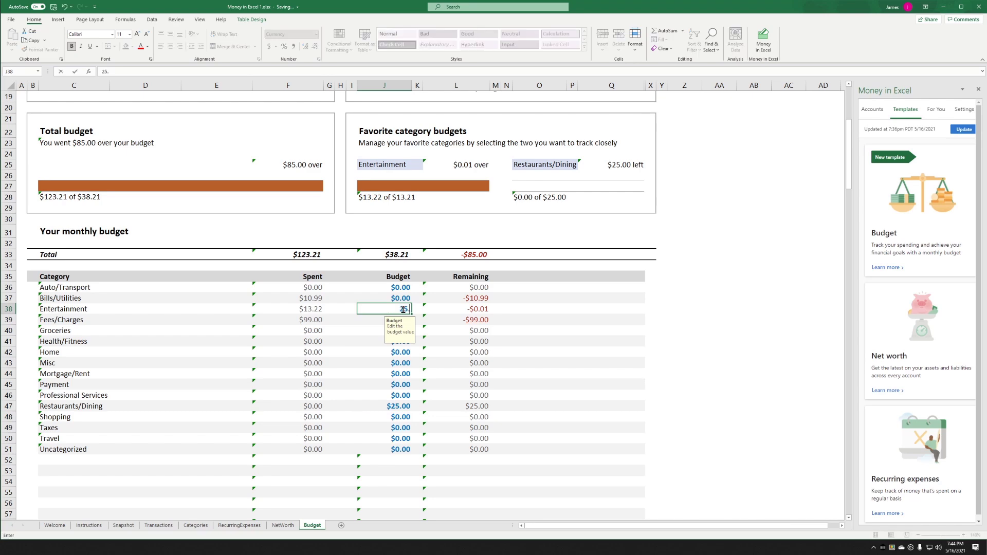
{"action": "key", "text": "Return"}
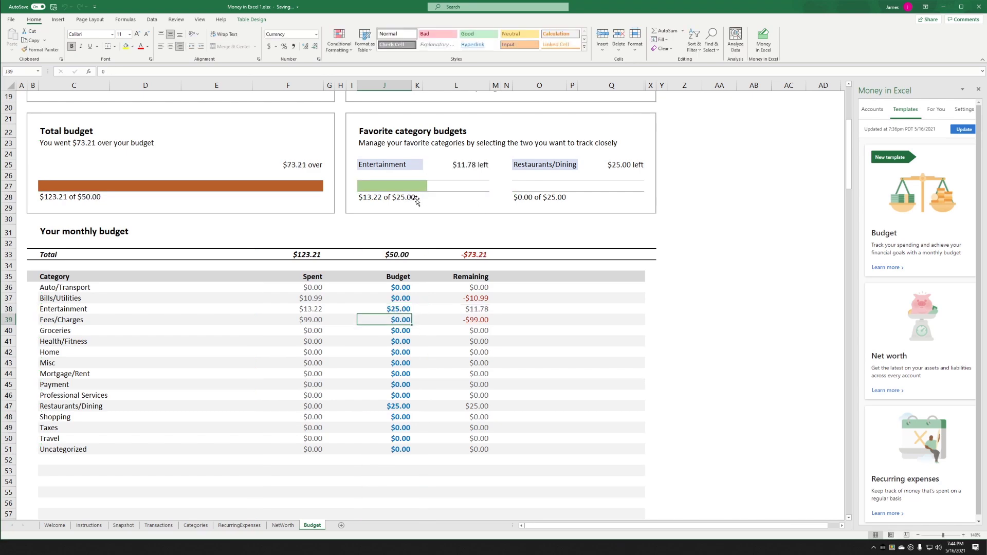
{"action": "scroll", "coordinate": [385, 199], "scroll_direction": "up", "scroll_amount": 1}
{"action": "scroll", "coordinate": [385, 200], "scroll_direction": "up", "scroll_amount": 2}
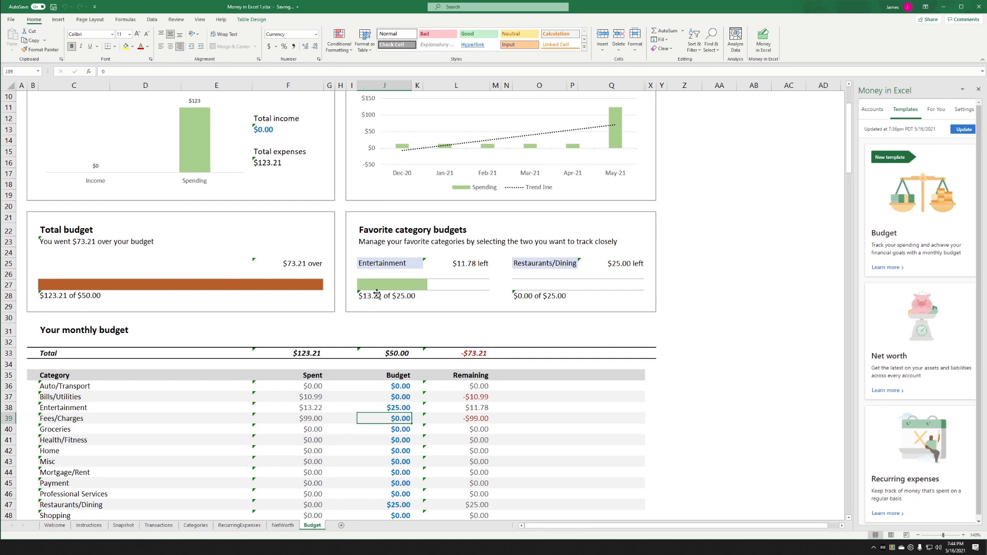
{"action": "scroll", "coordinate": [411, 319], "scroll_direction": "up", "scroll_amount": 2}
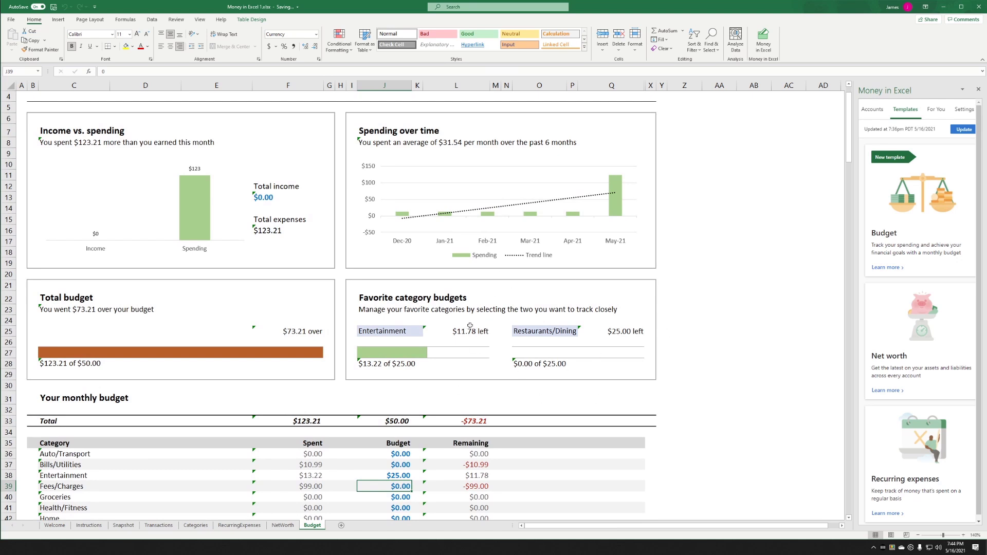
{"action": "scroll", "coordinate": [470, 326], "scroll_direction": "up", "scroll_amount": 1}
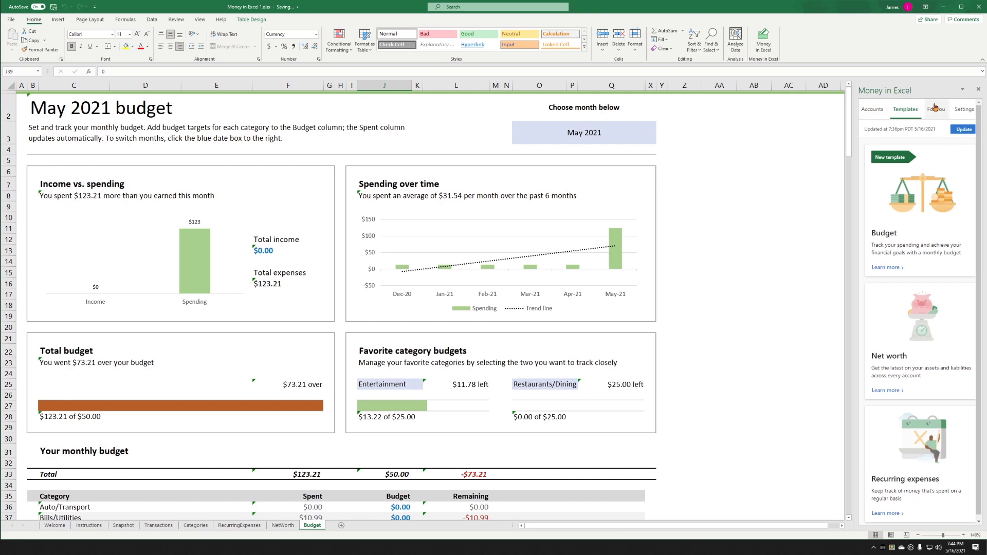
{"action": "scroll", "coordinate": [915, 357], "scroll_direction": "down", "scroll_amount": 1}
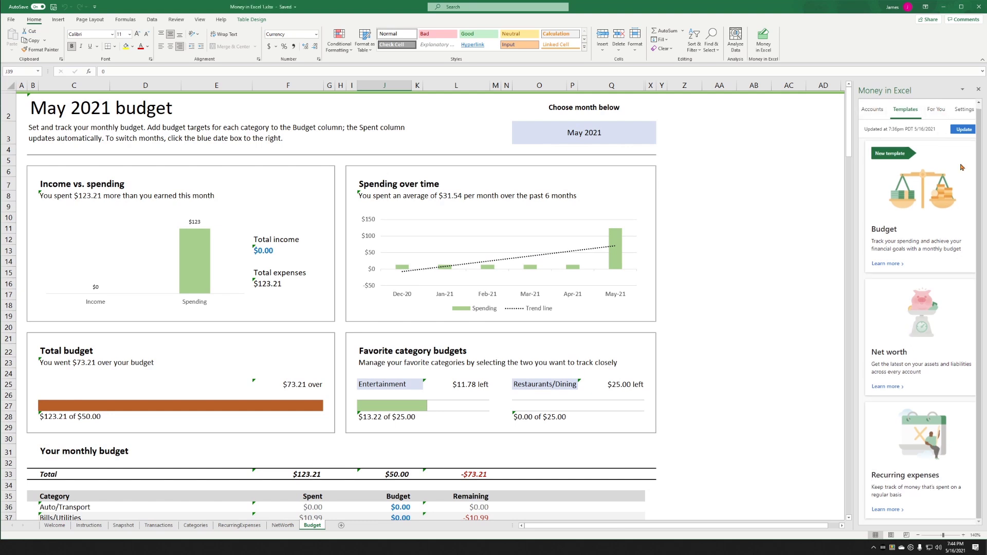
Look through the Transactions, Categories, RecurringExpenses and NetWorth sheets and return to the Budget sheet.
{"action": "left_click", "coordinate": [159, 525]}
{"action": "left_click", "coordinate": [195, 525]}
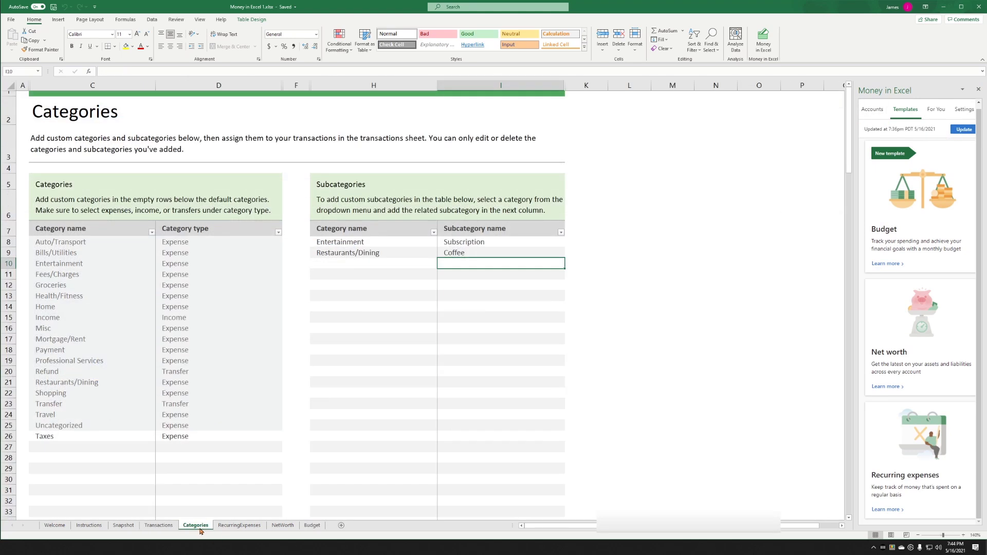
{"action": "left_click", "coordinate": [225, 527]}
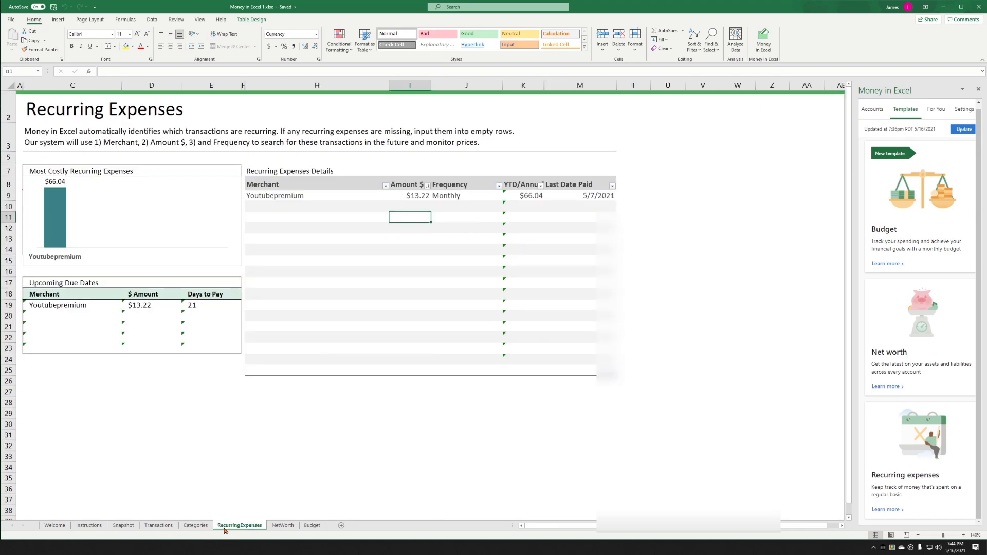
{"action": "left_click", "coordinate": [280, 526]}
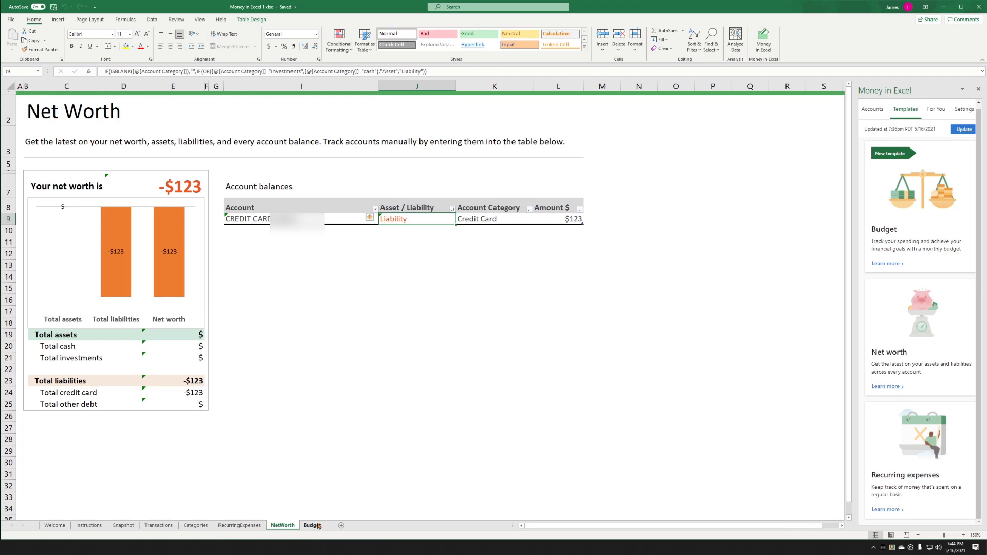
{"action": "left_click", "coordinate": [313, 526]}
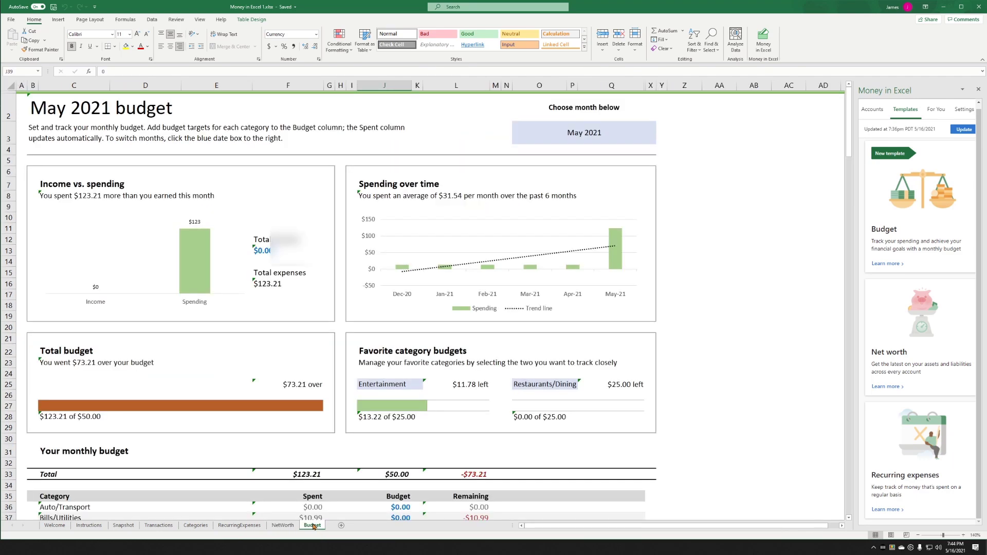